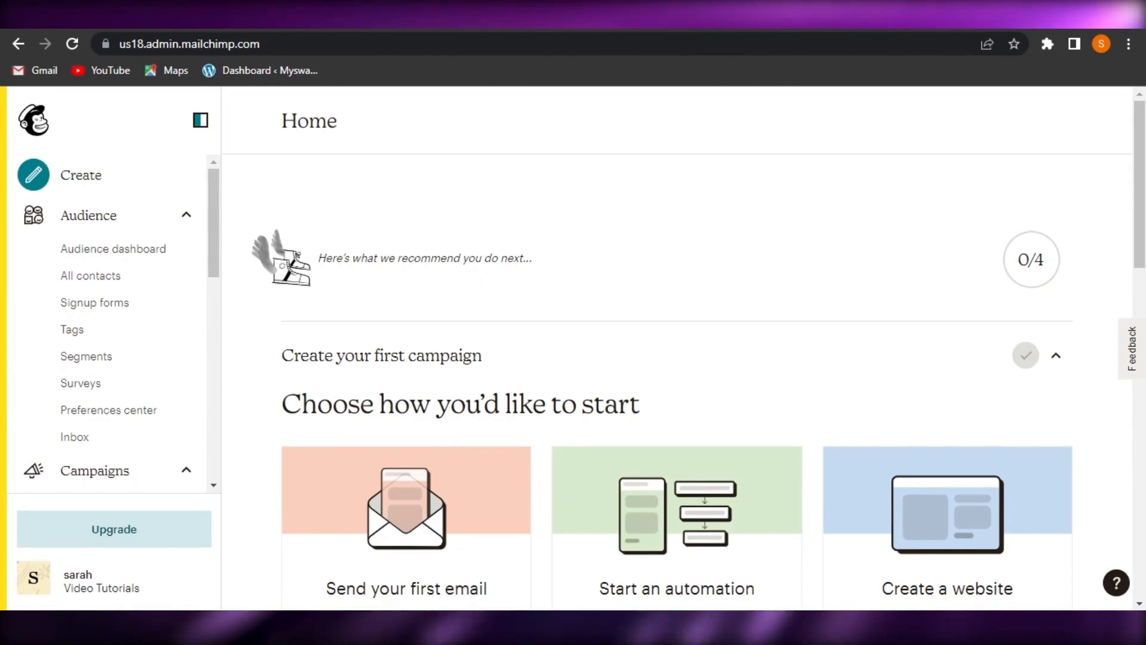
- Look through the Audience, Campaigns and Automations sections of the navigation, and open the Website page
mouse_move(1138, 184)
mouse_down()
mouse_move(1139, 203)
mouse_move(1139, 184)
mouse_up()
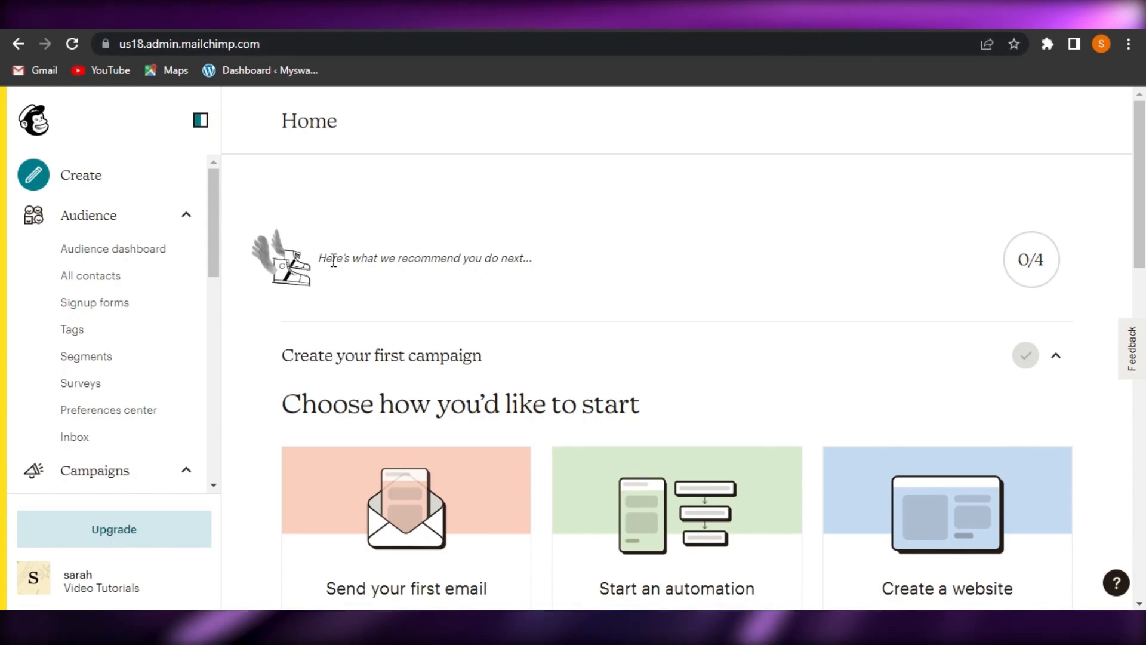
drag(217, 211, 309, 94)
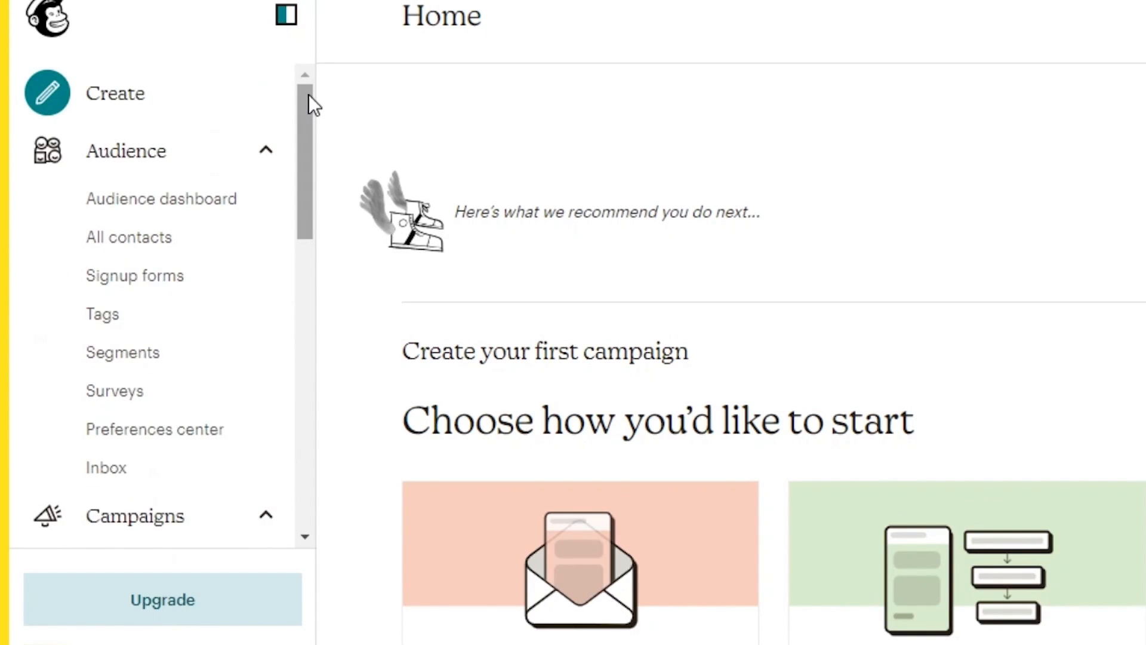
mouse_move(310, 95)
mouse_down()
mouse_move(306, 307)
mouse_move(307, 93)
mouse_up()
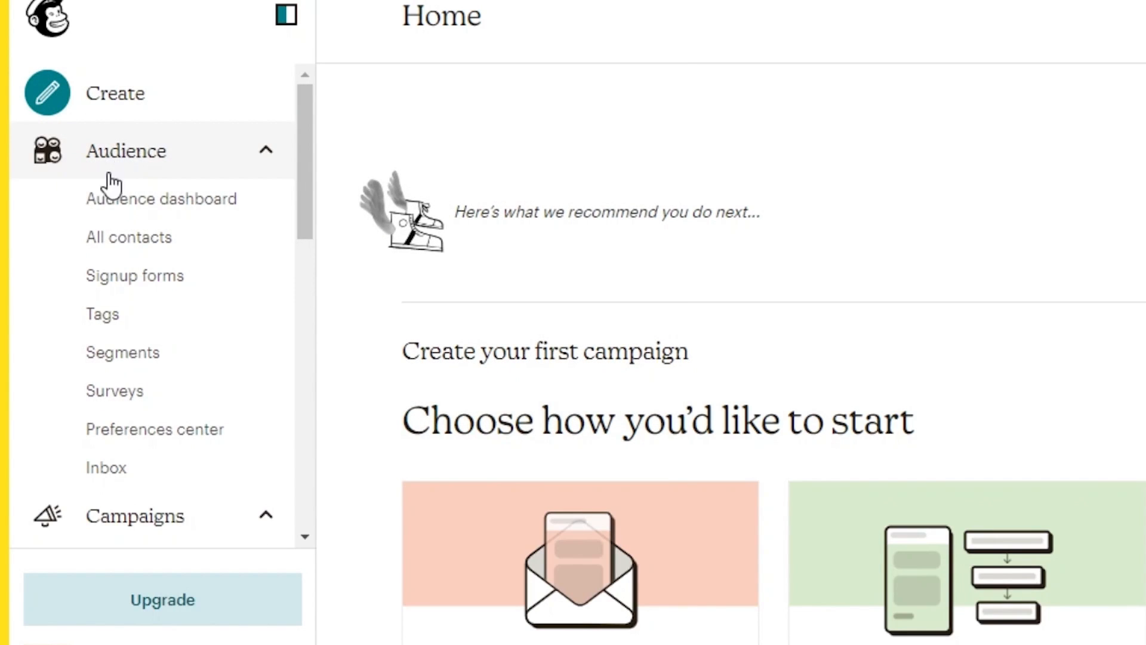
drag(311, 145, 302, 288)
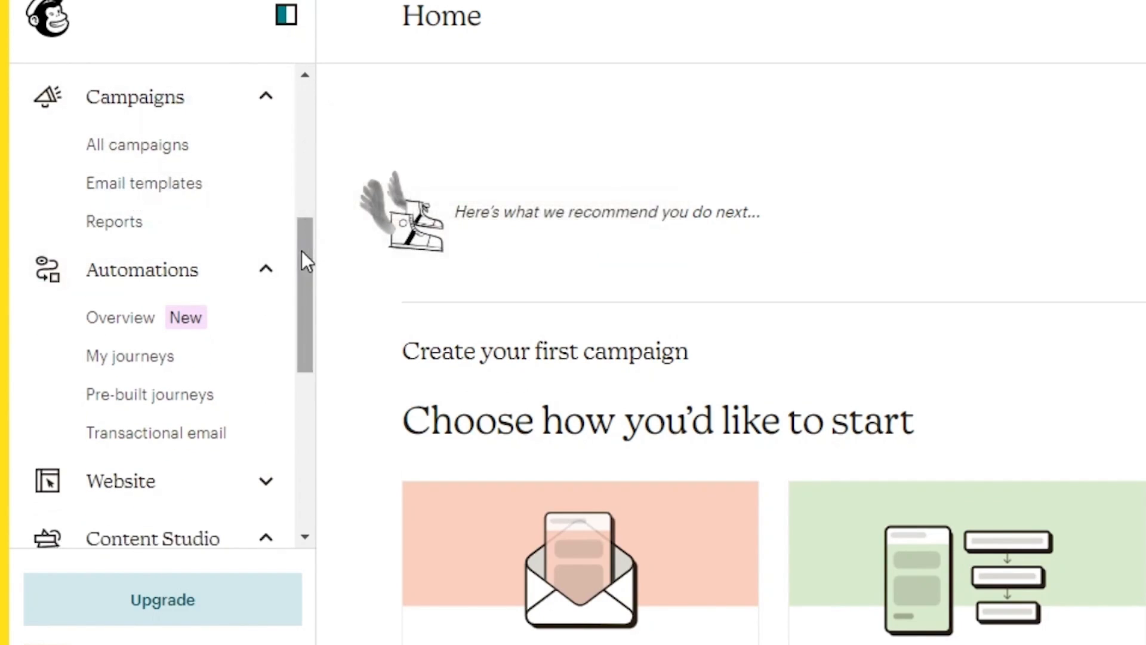
scroll(304, 255, down, 3)
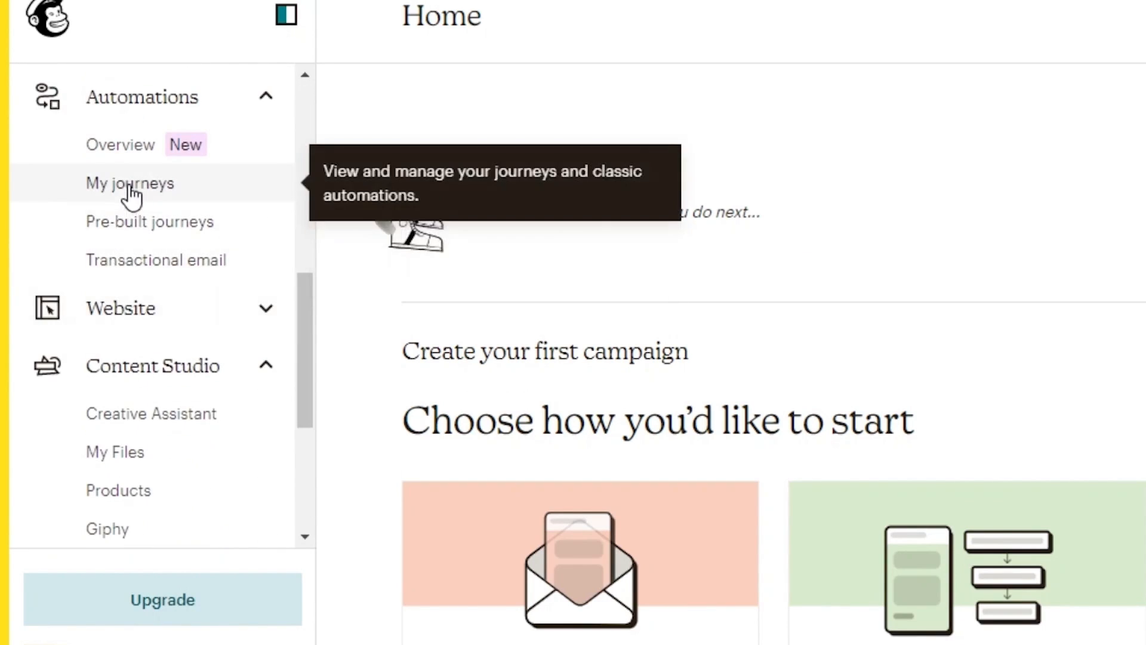
click(270, 324)
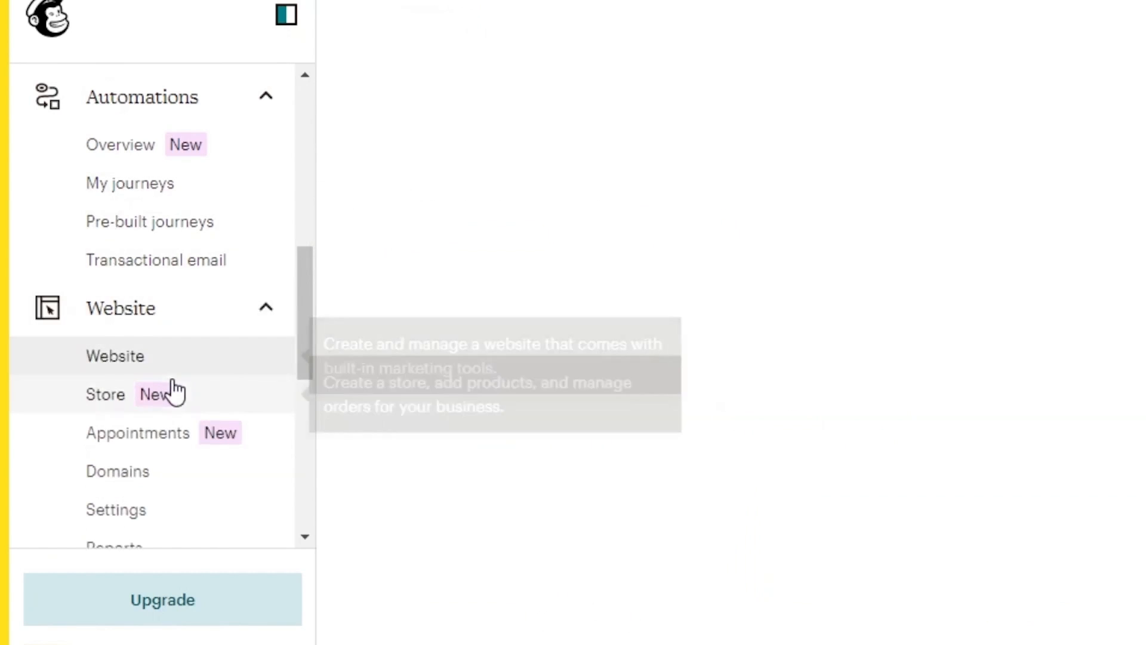
- Open the list of all campaigns and look over its status and type filters
drag(306, 297, 310, 90)
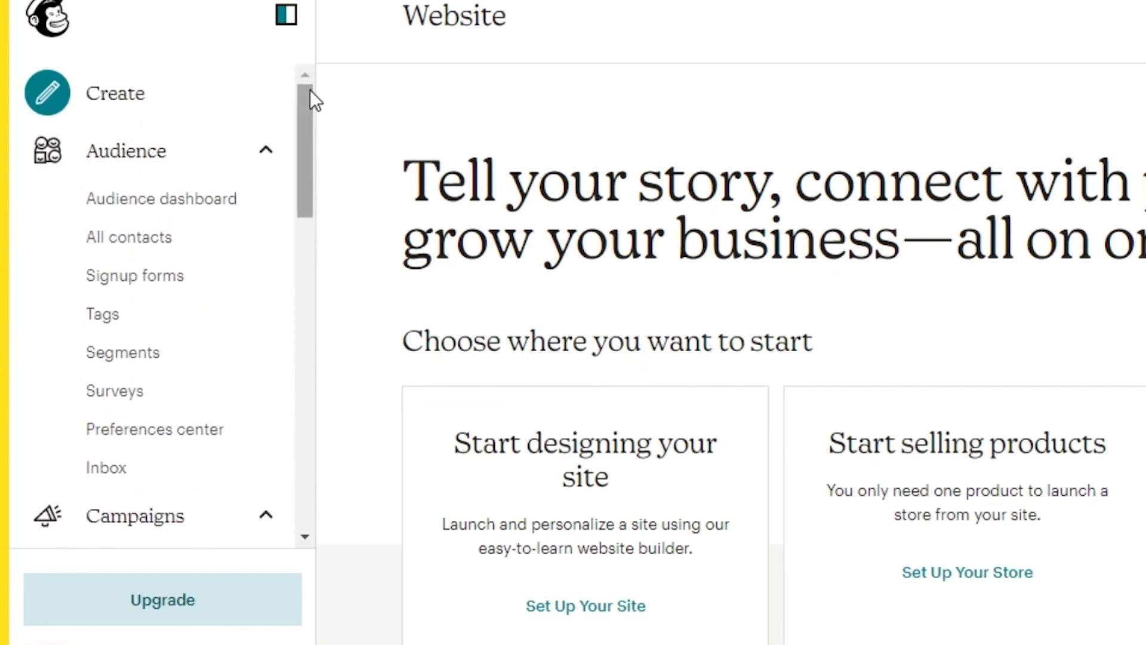
drag(310, 159, 313, 128)
drag(303, 170, 303, 263)
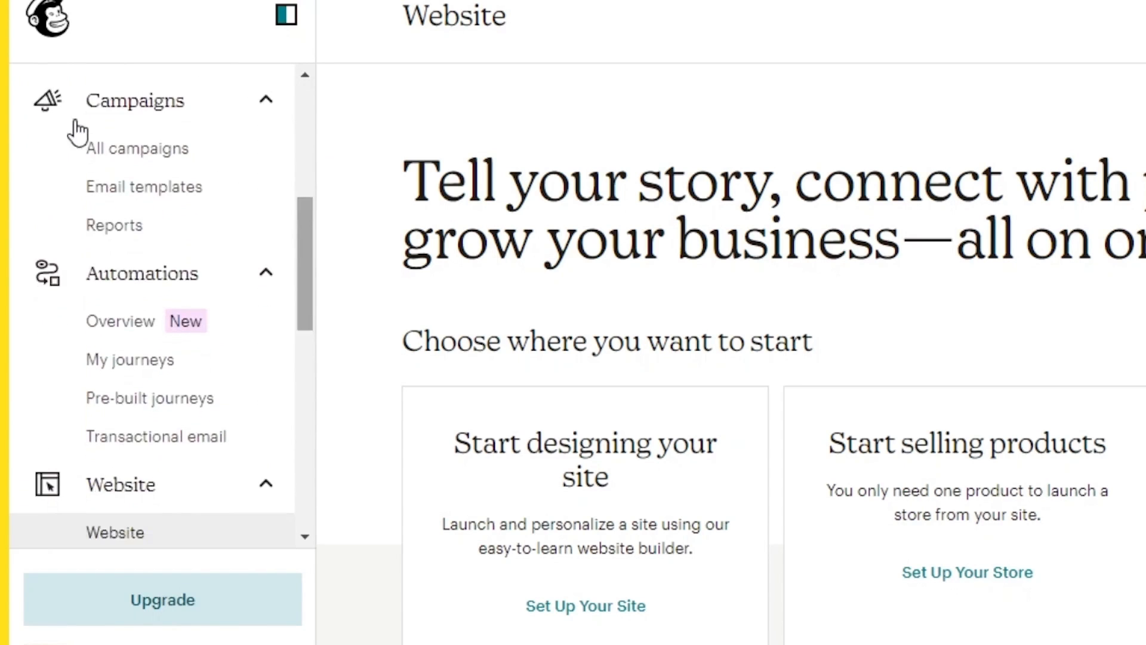
click(145, 153)
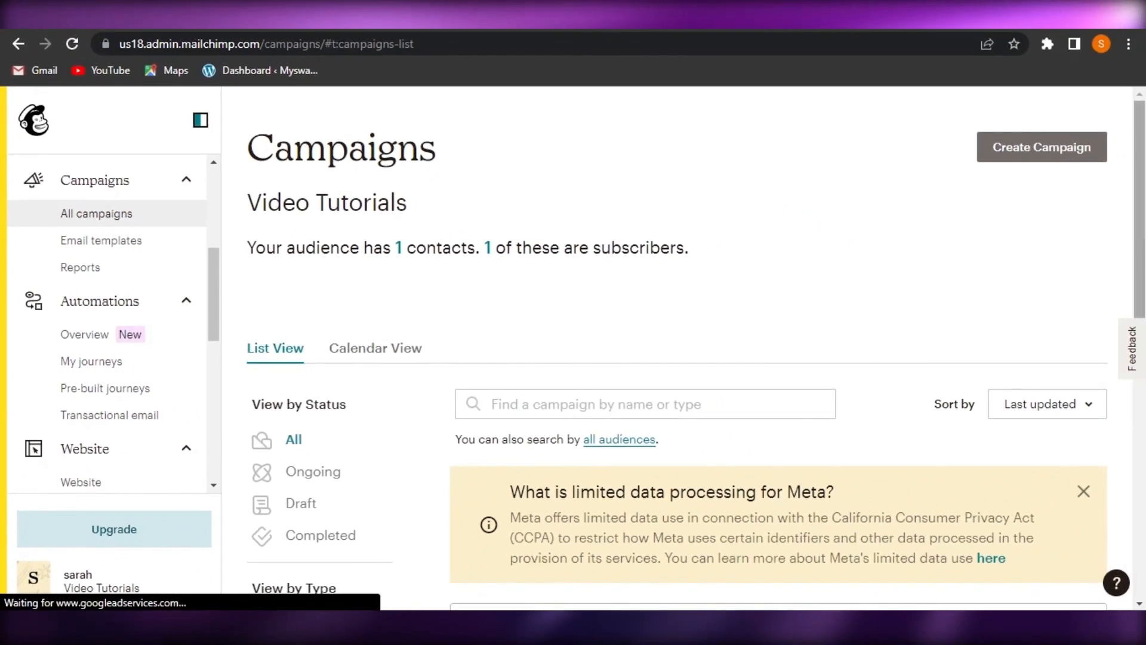
scroll(678, 358, down, 7)
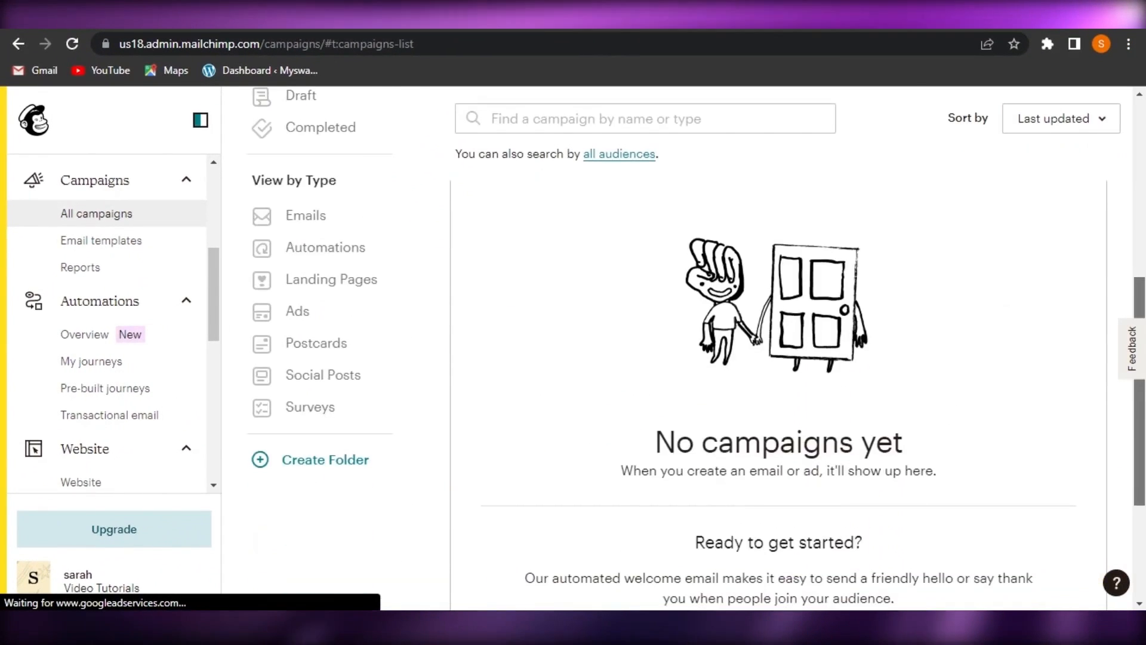
scroll(678, 358, up, 7)
scroll(677, 358, down, 3)
scroll(677, 358, up, 3)
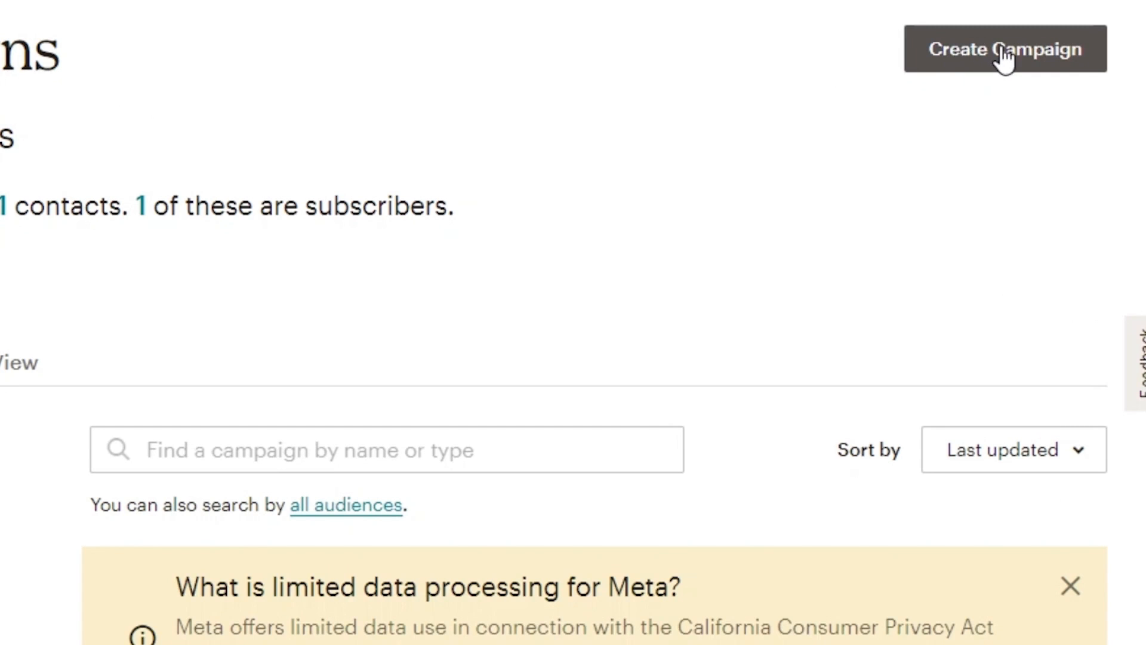
- Create a new campaign and choose to design a regular email
click(984, 72)
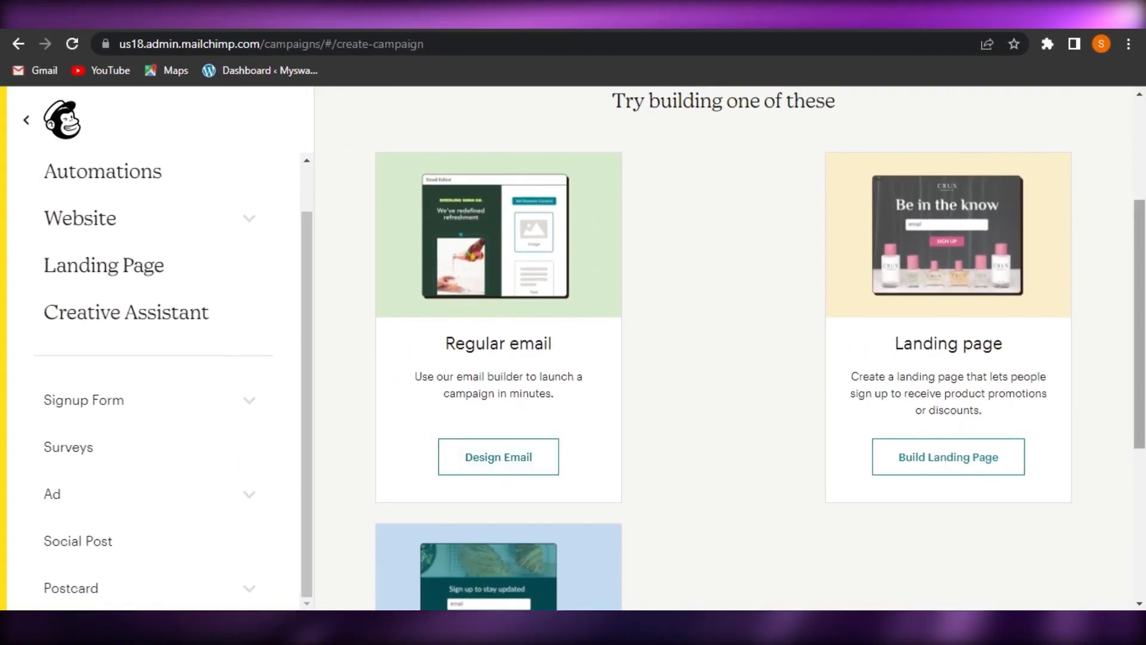
scroll(409, 477, down, 3)
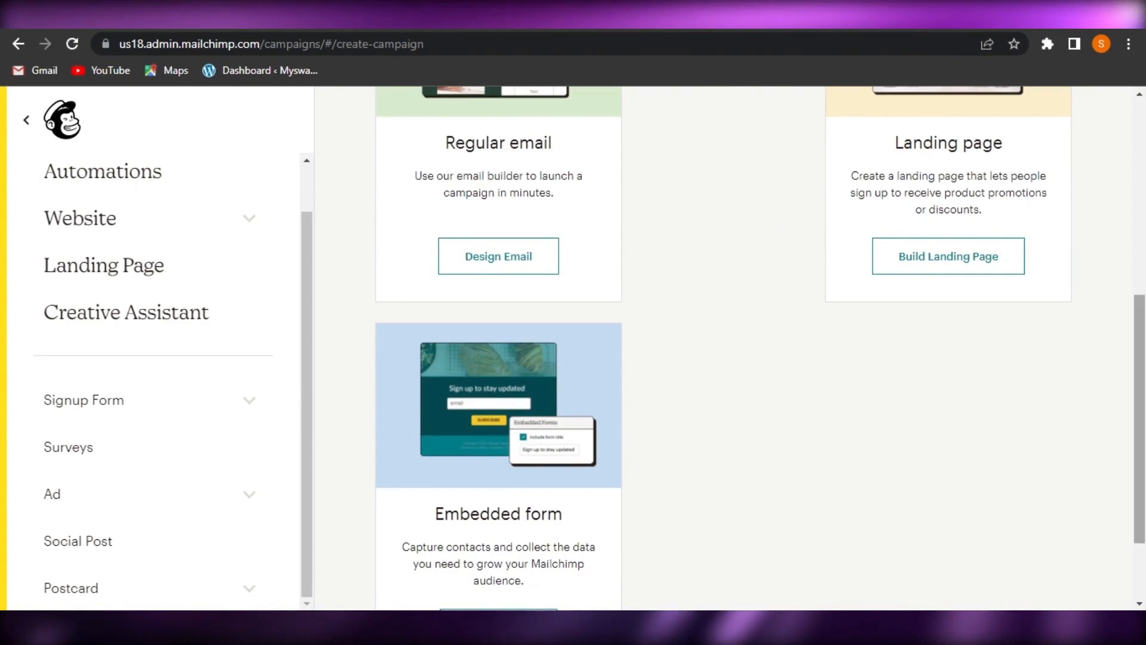
scroll(721, 283, up, 4)
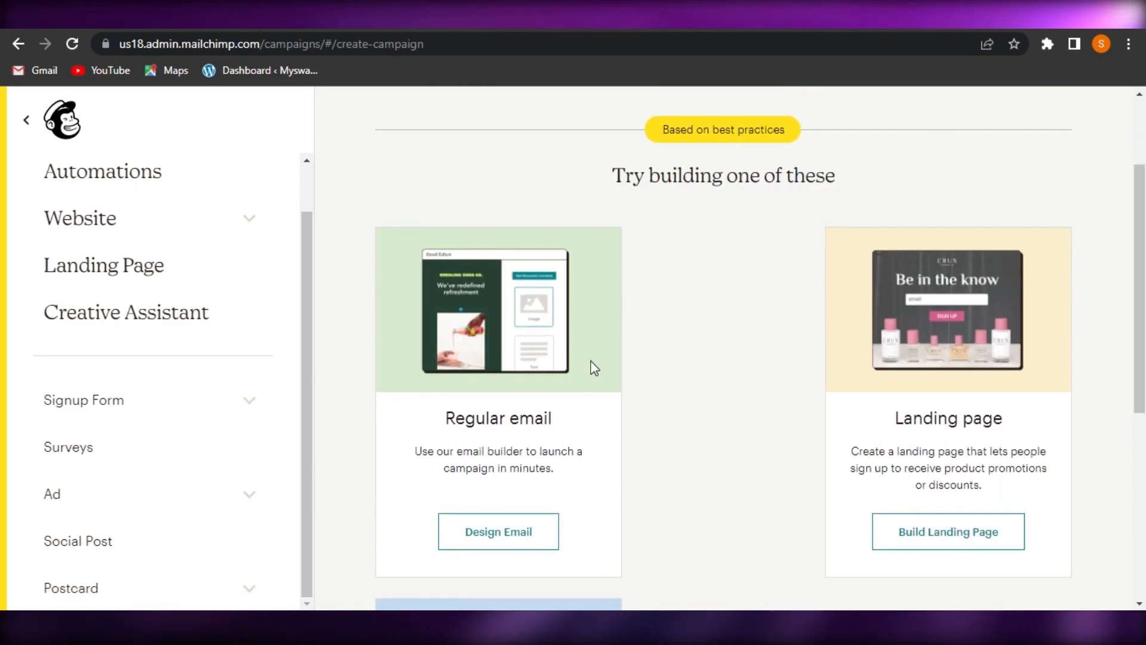
click(499, 533)
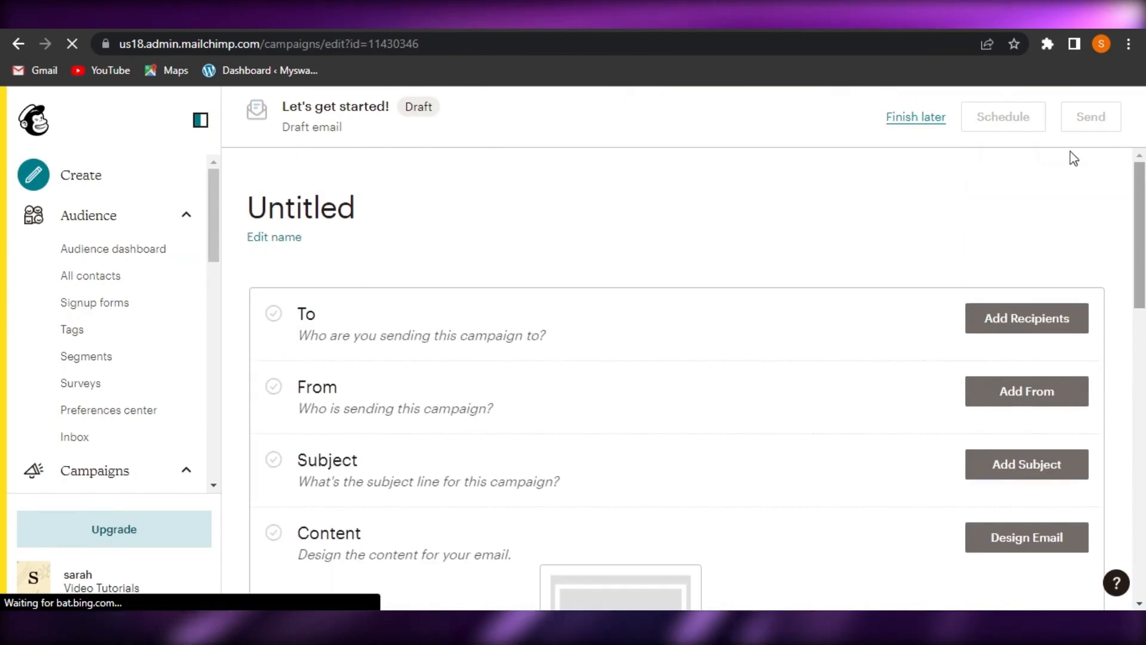
- Name the untitled email campaign "test newsletter"
click(286, 240)
text(test newsletter)
key(Return)
- Open the campaign's recipients section and look over the From, Subject and Content sections
scroll(356, 207, down, 3)
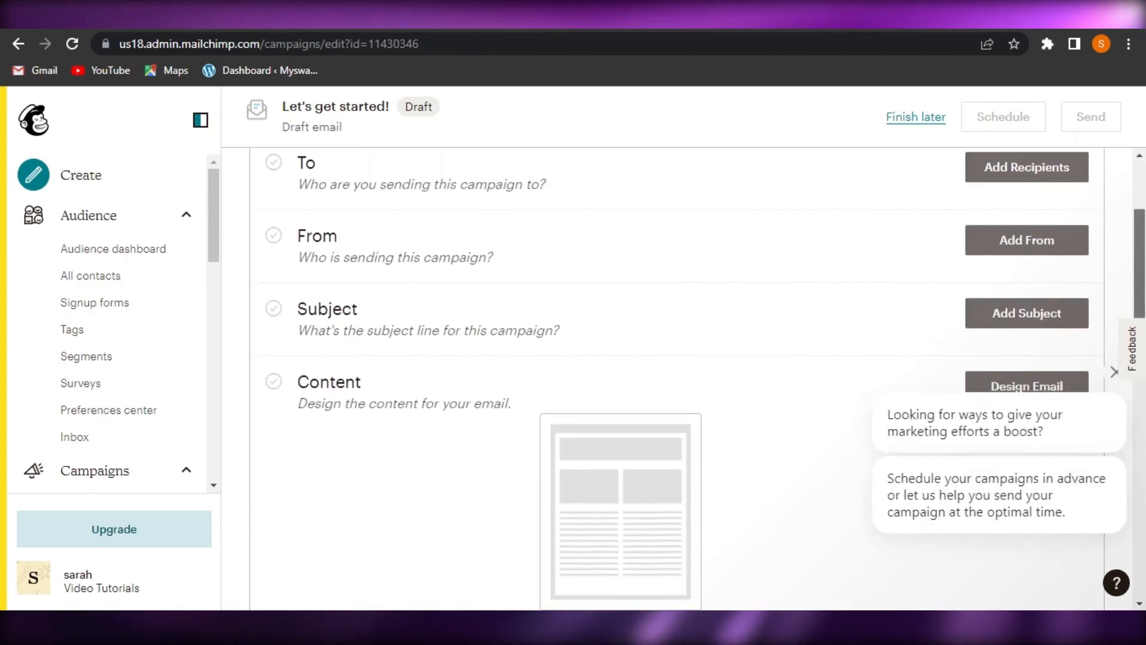
scroll(510, 189, up, 1)
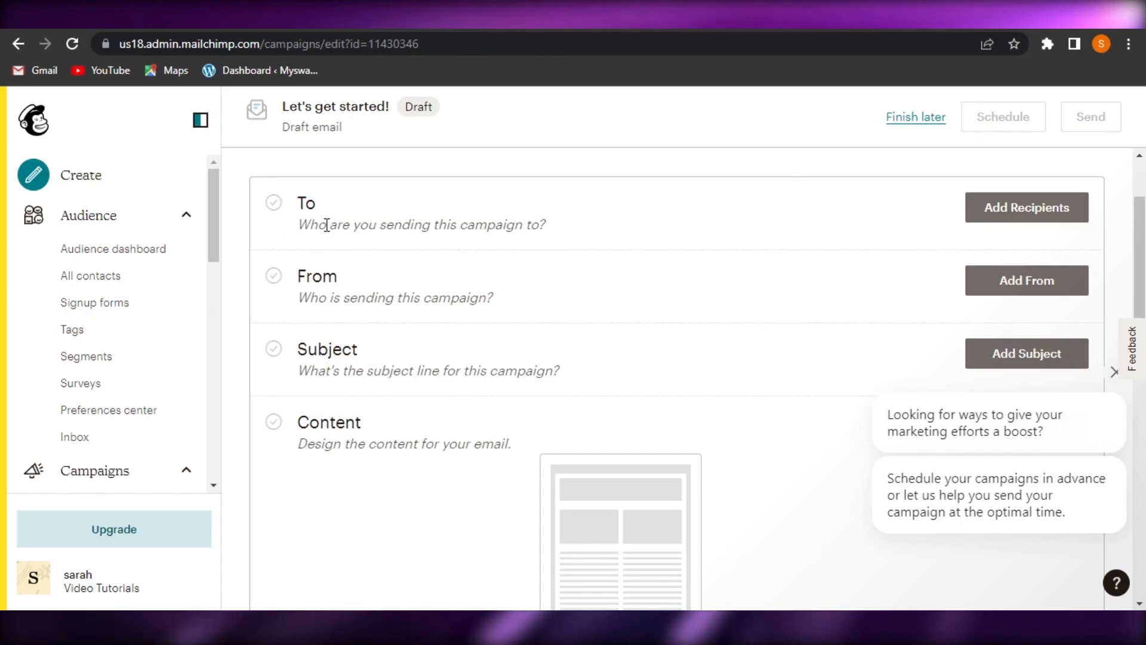
click(1002, 209)
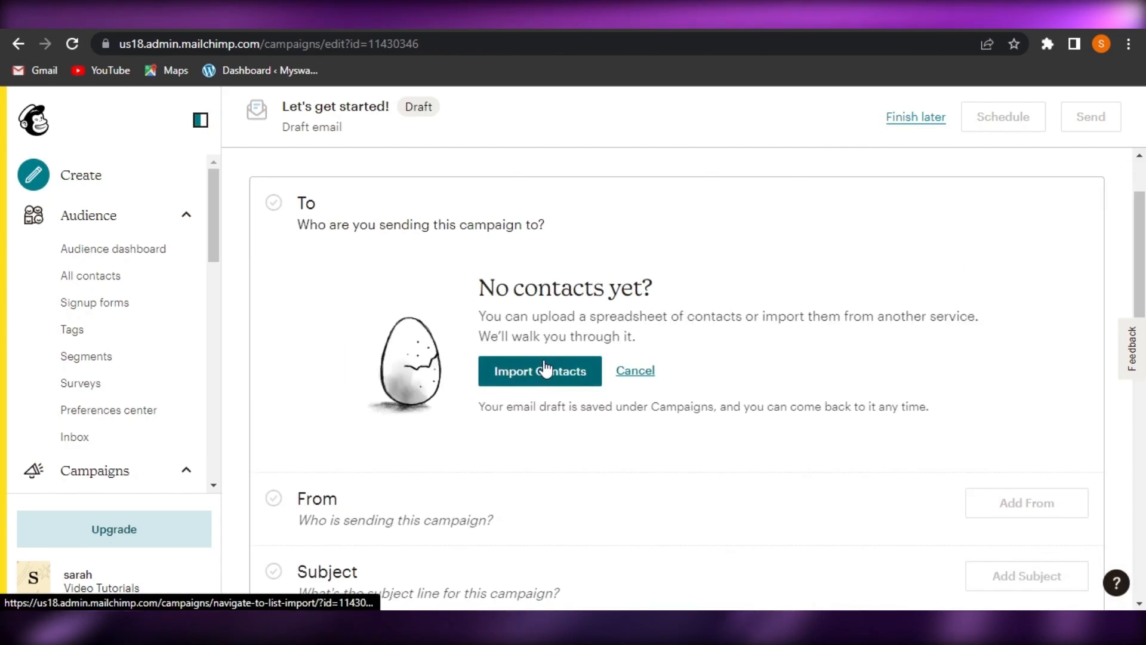
mouse_move(215, 221)
mouse_down()
mouse_move(211, 300)
mouse_move(212, 216)
mouse_up()
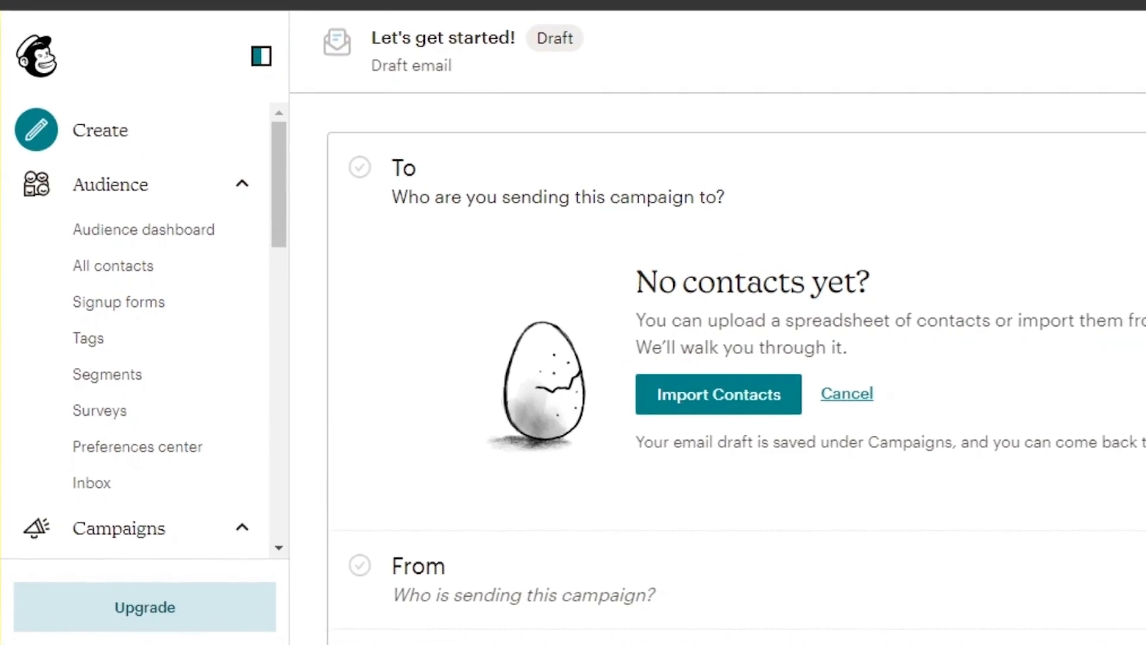
scroll(1134, 425, down, 6)
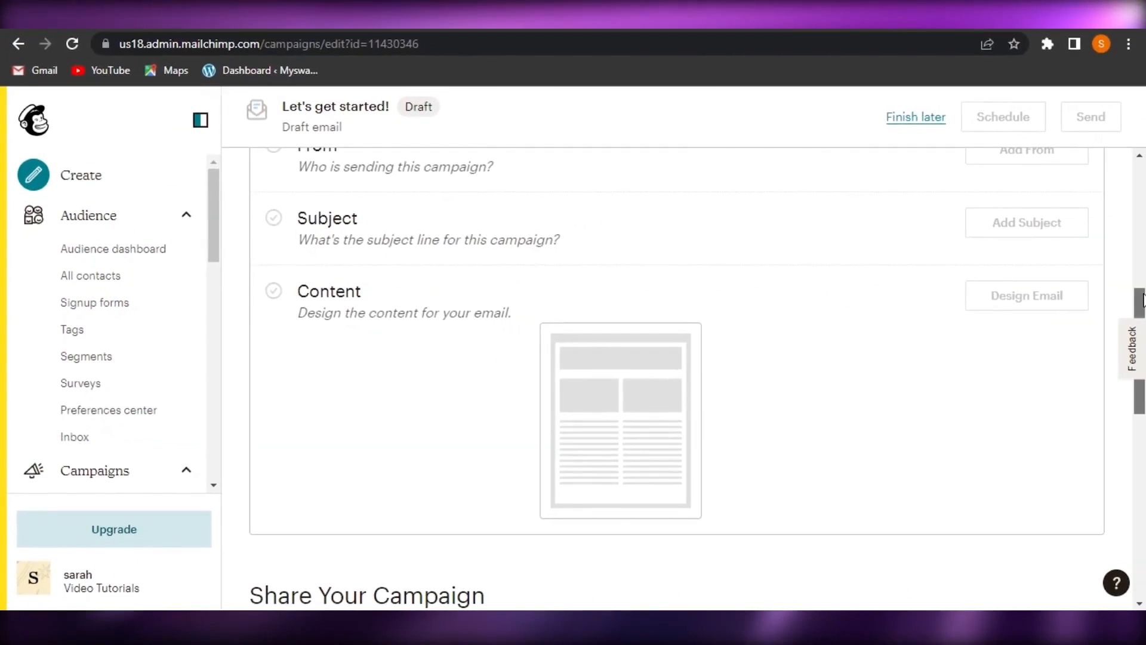
scroll(959, 243, up, 3)
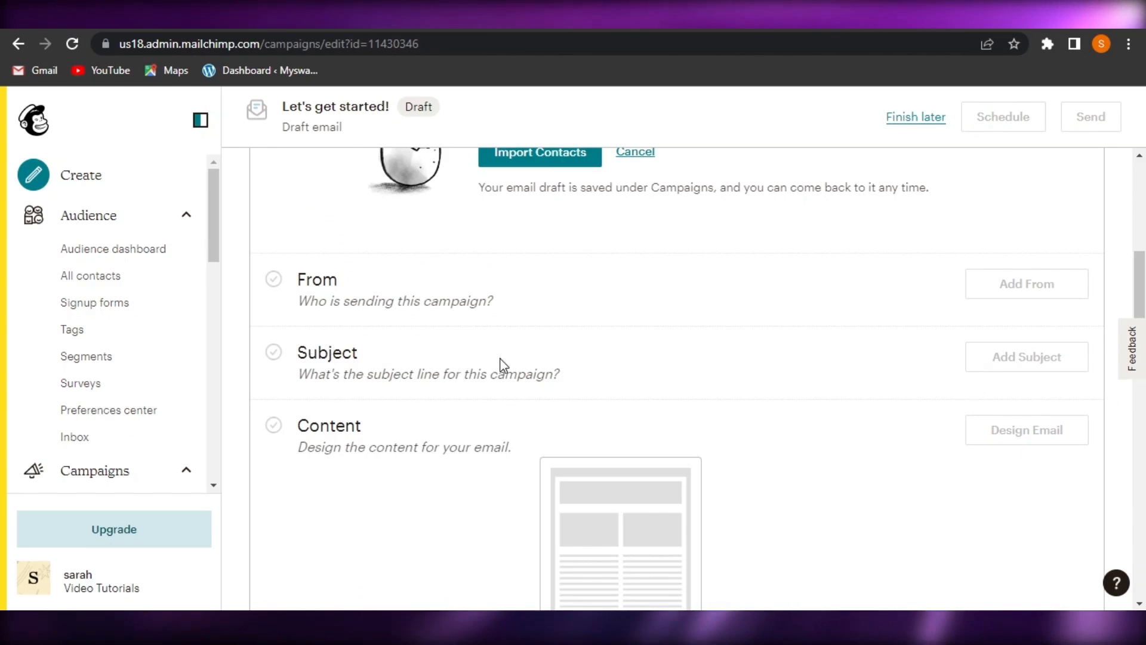
scroll(421, 401, down, 2)
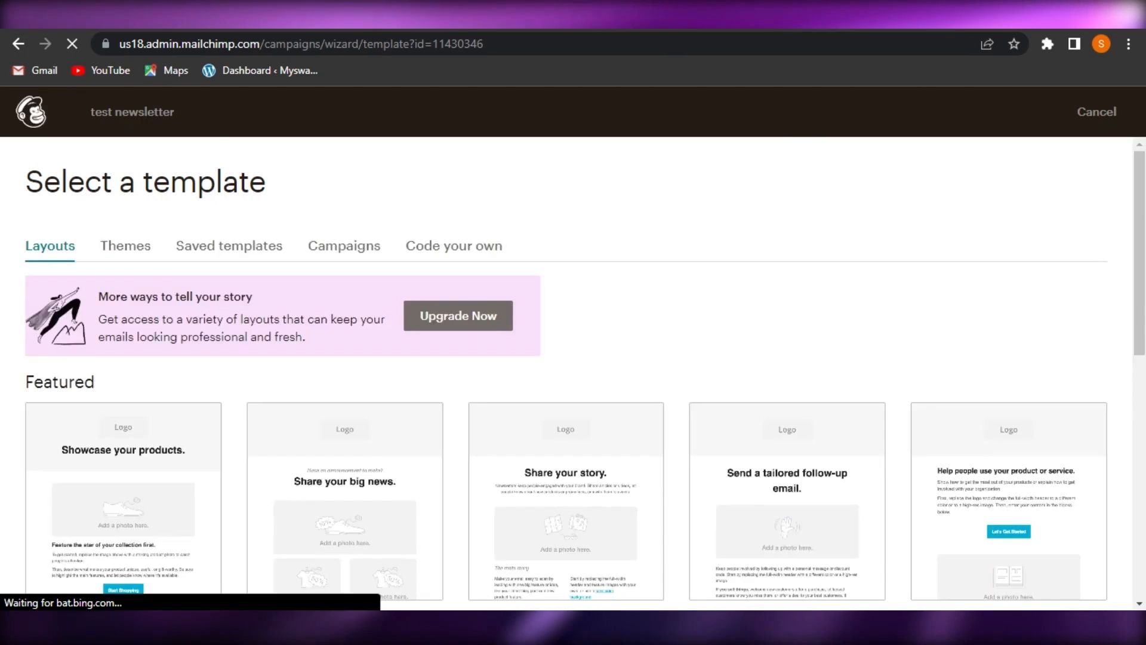
- Browse the Featured and Basic layouts and select the Sell Products layout as the email's template
scroll(545, 540, down, 4)
scroll(138, 349, up, 1)
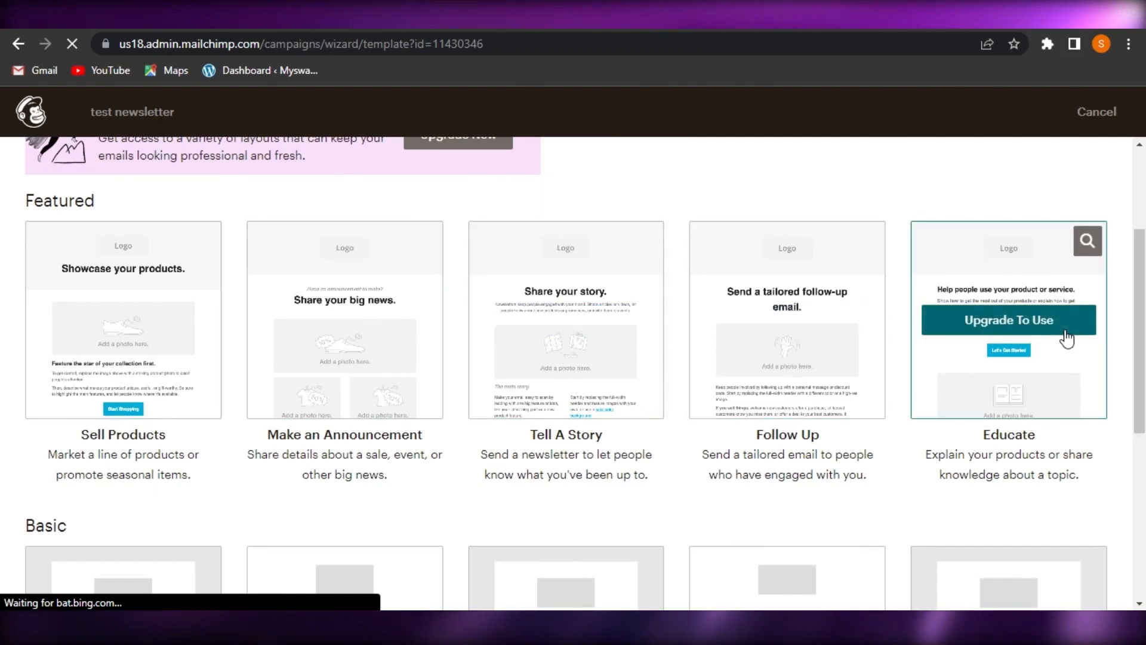
scroll(573, 370, down, 5)
scroll(955, 310, up, 5)
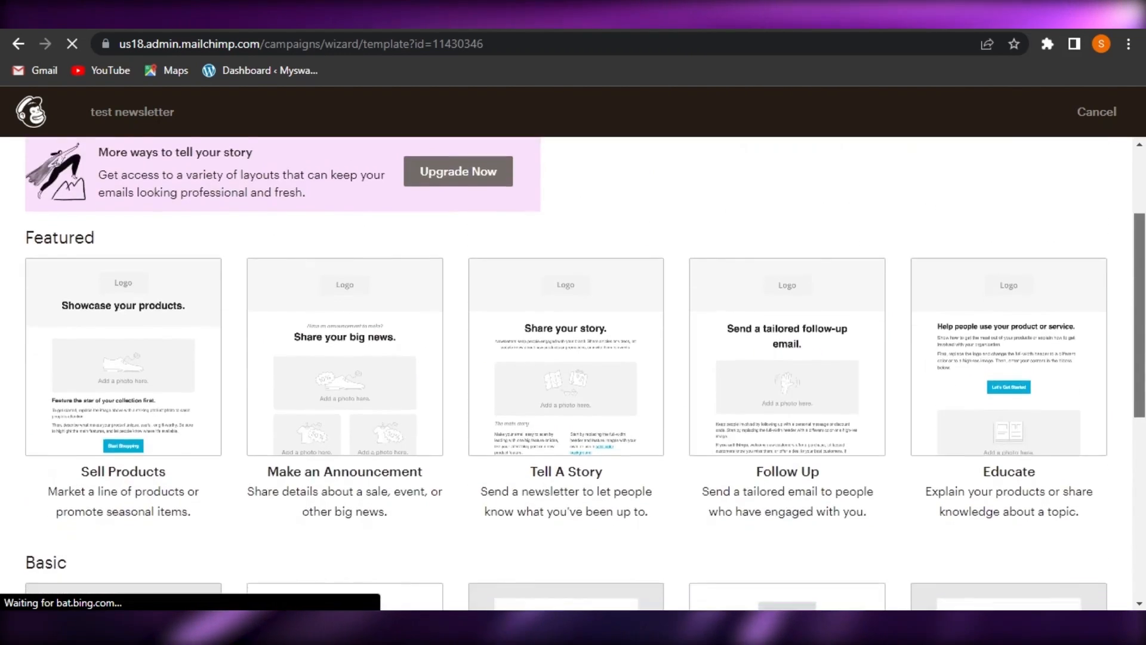
scroll(961, 312, down, 1)
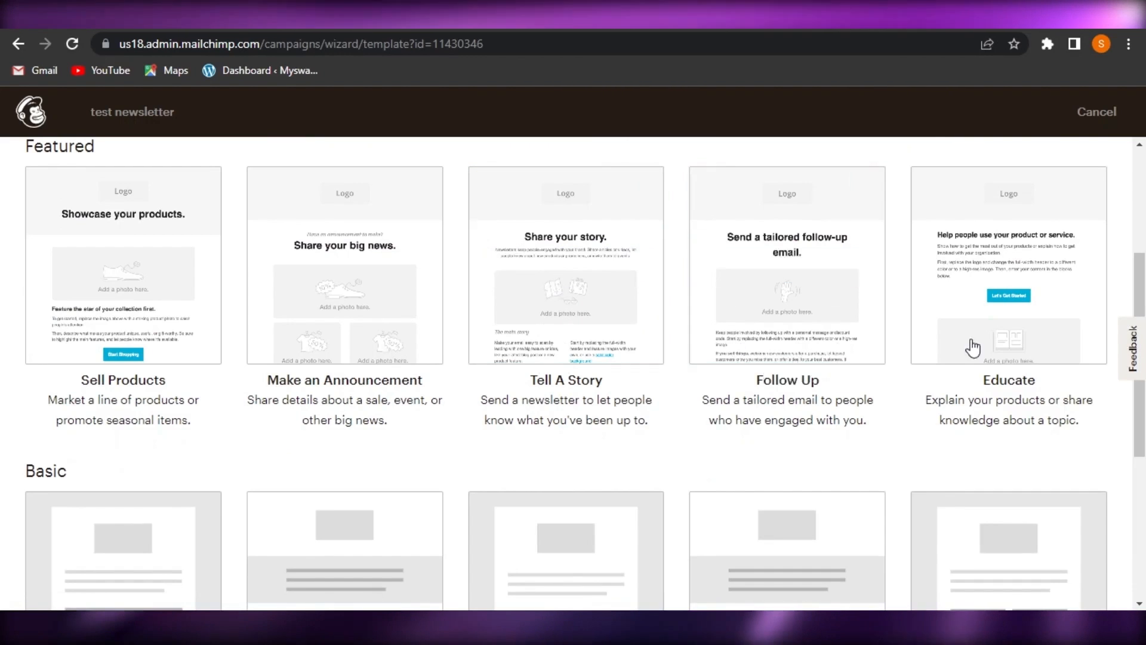
scroll(975, 340, up, 2)
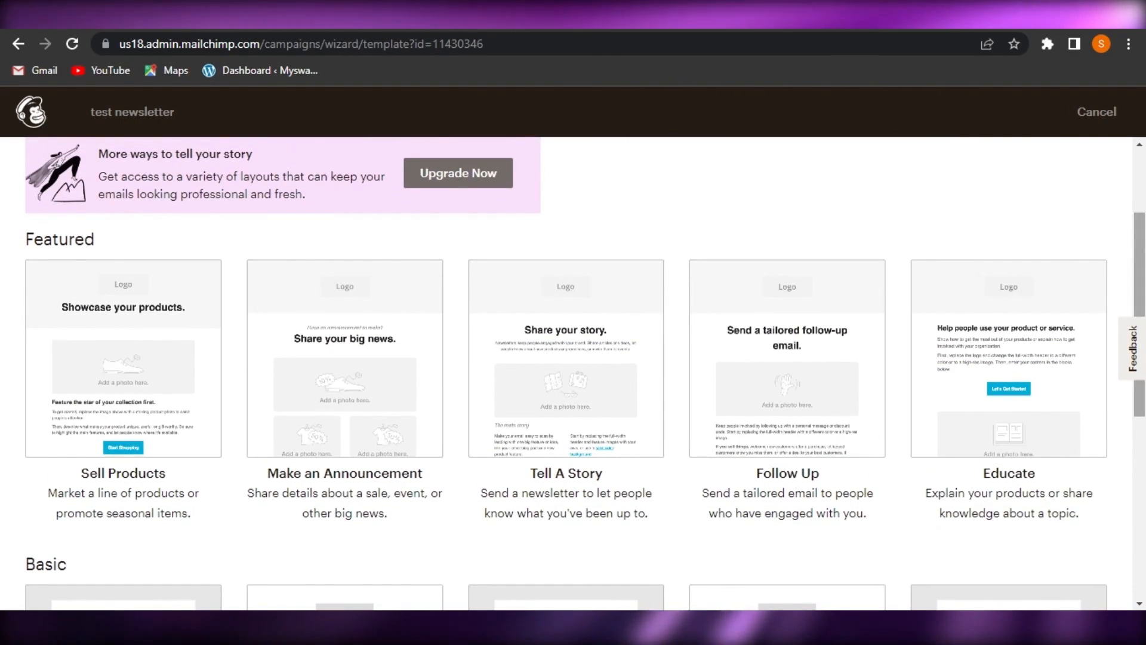
scroll(573, 370, up, 2)
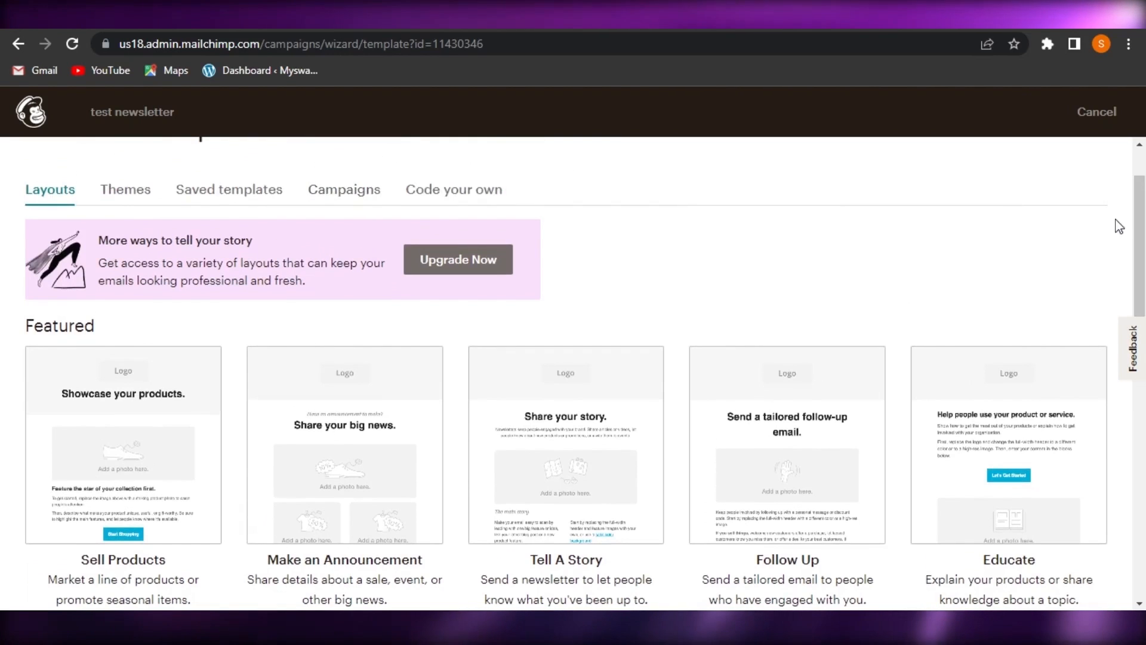
scroll(572, 370, down, 3)
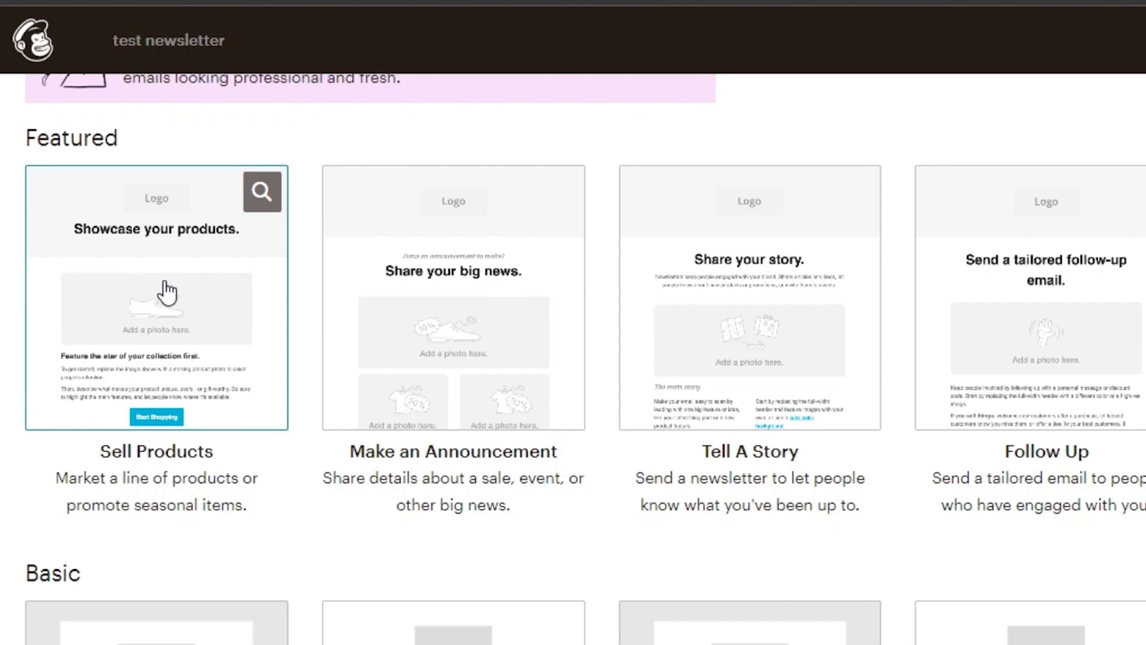
click(167, 292)
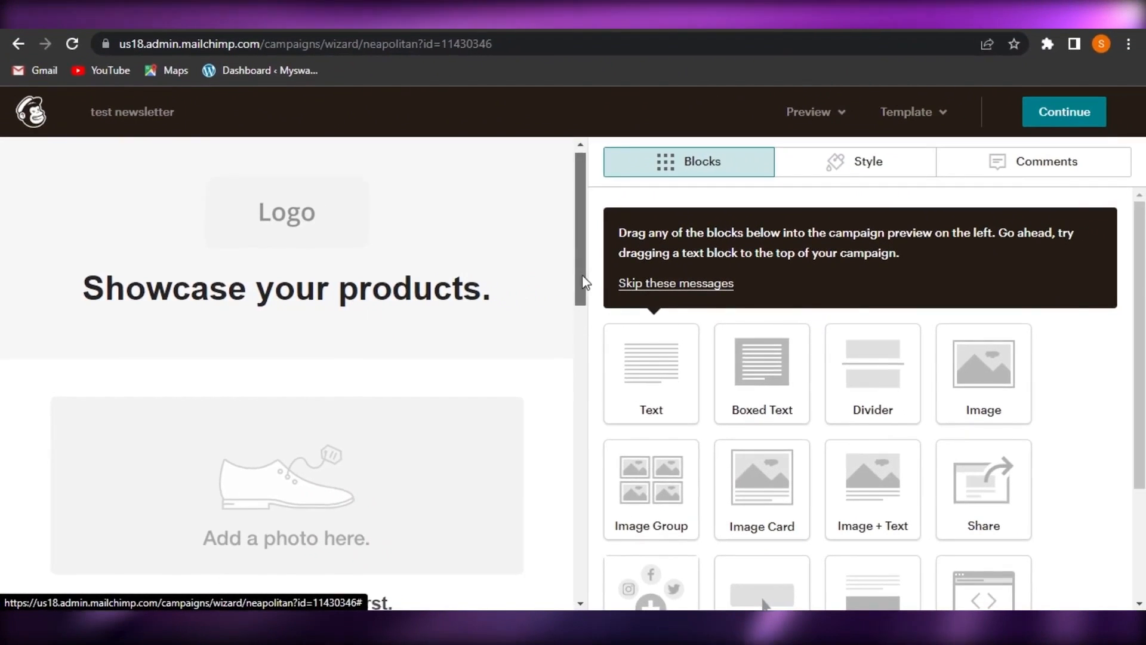
- Widen the email preview pane and look through the template's content and the available content blocks
drag(606, 285, 607, 404)
drag(579, 486, 766, 244)
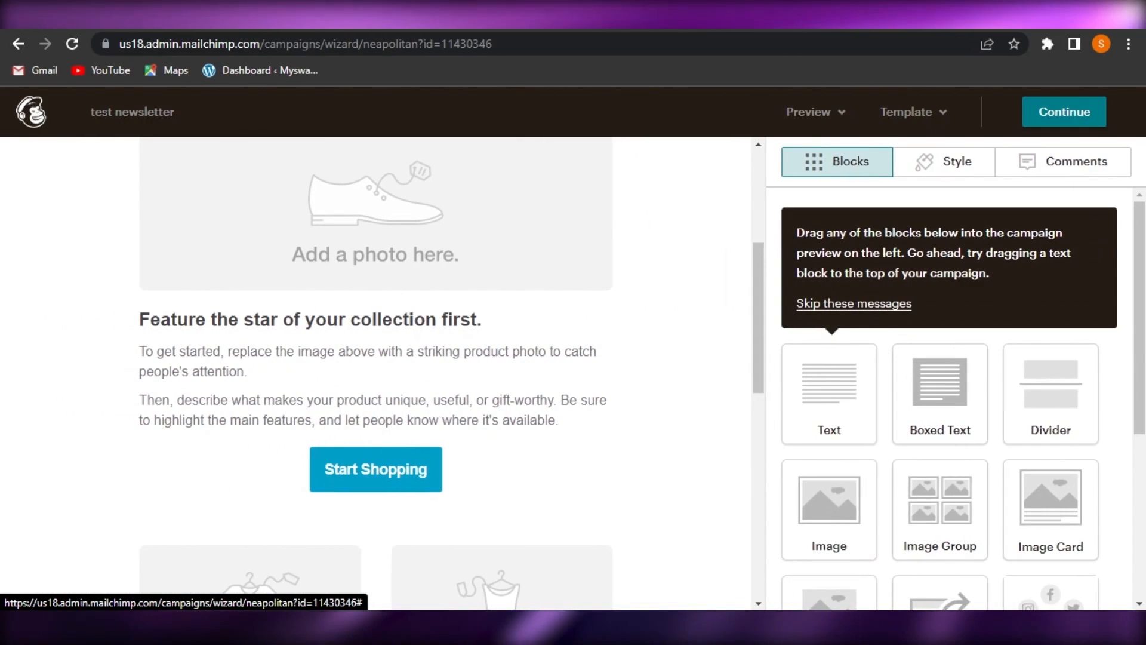
scroll(800, 334, down, 2)
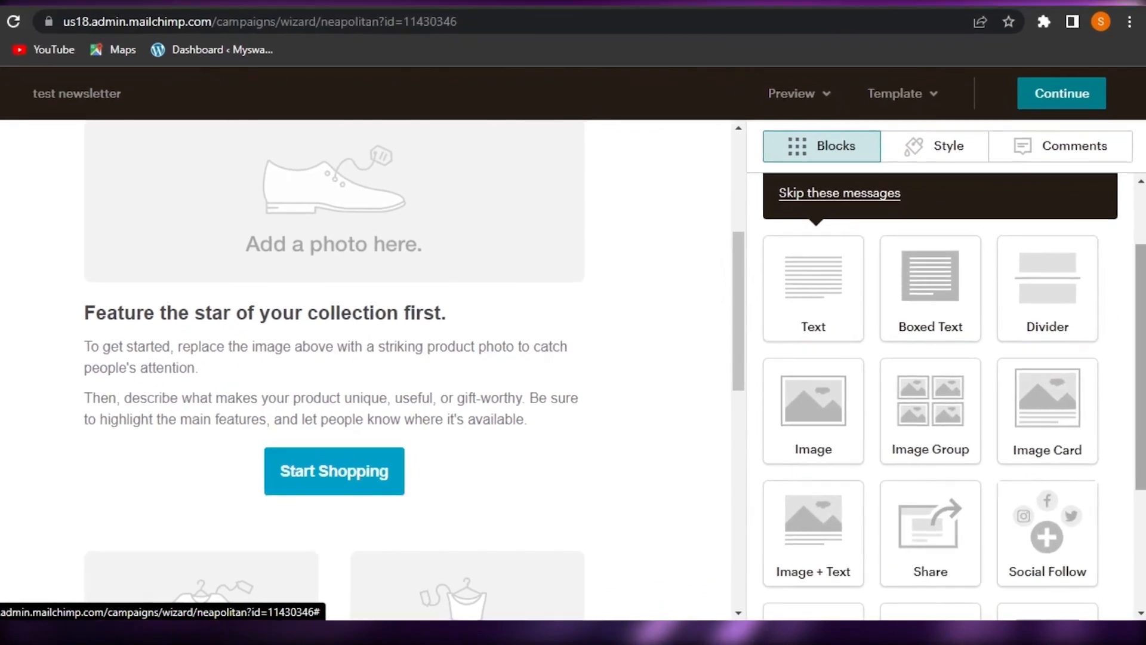
scroll(830, 546, down, 2)
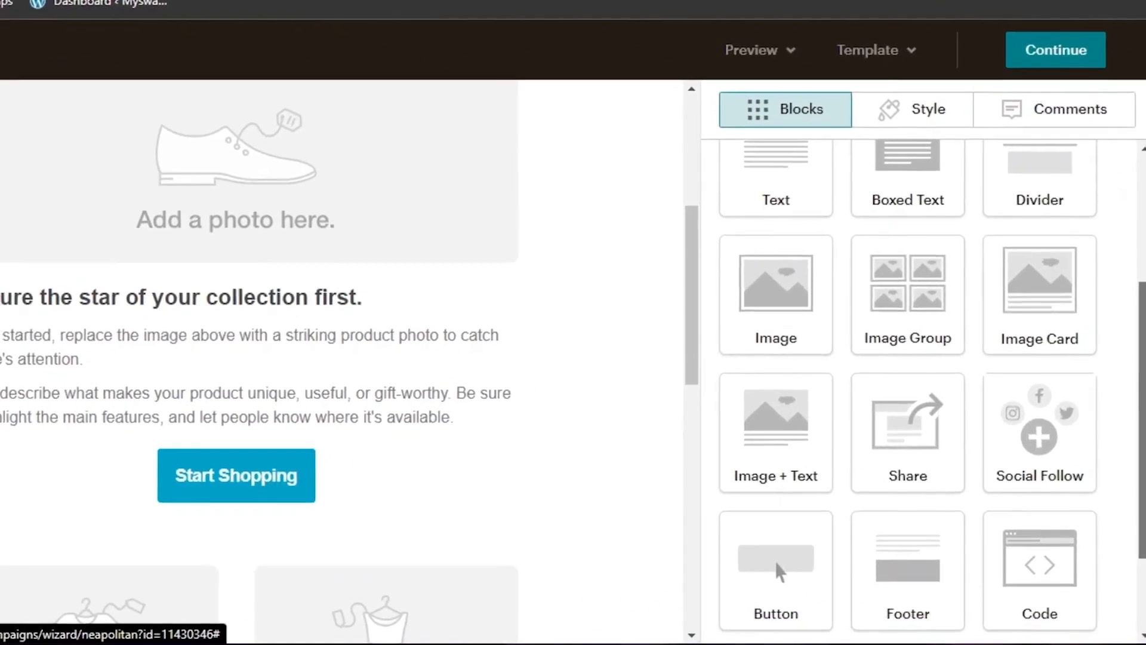
scroll(696, 587, down, 3)
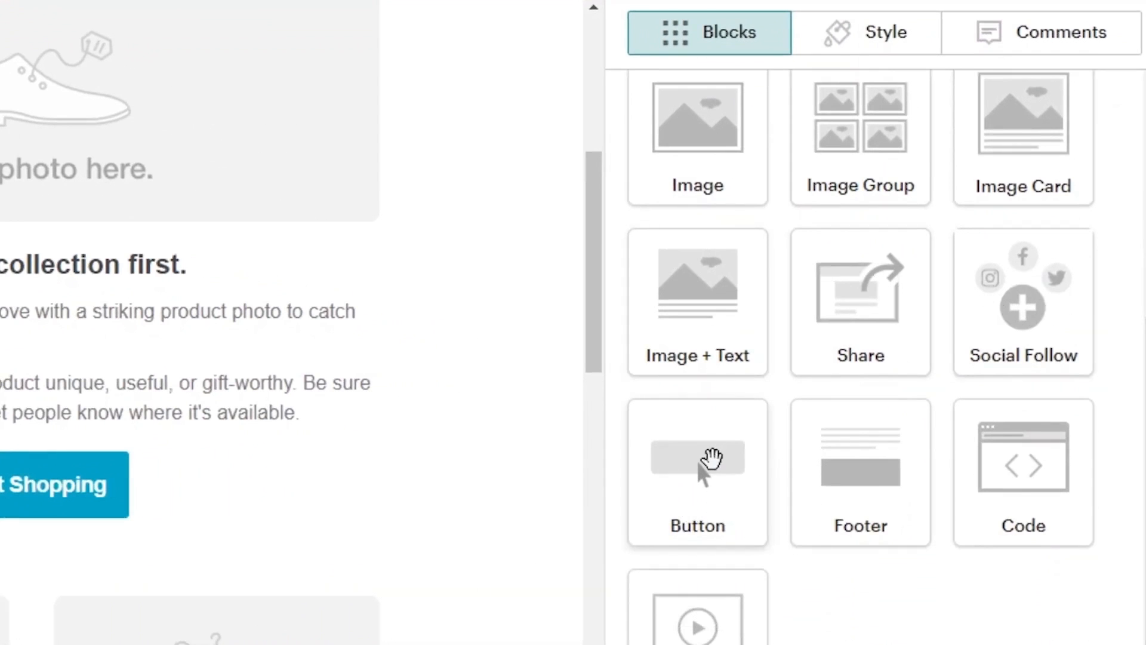
scroll(836, 508, down, 1)
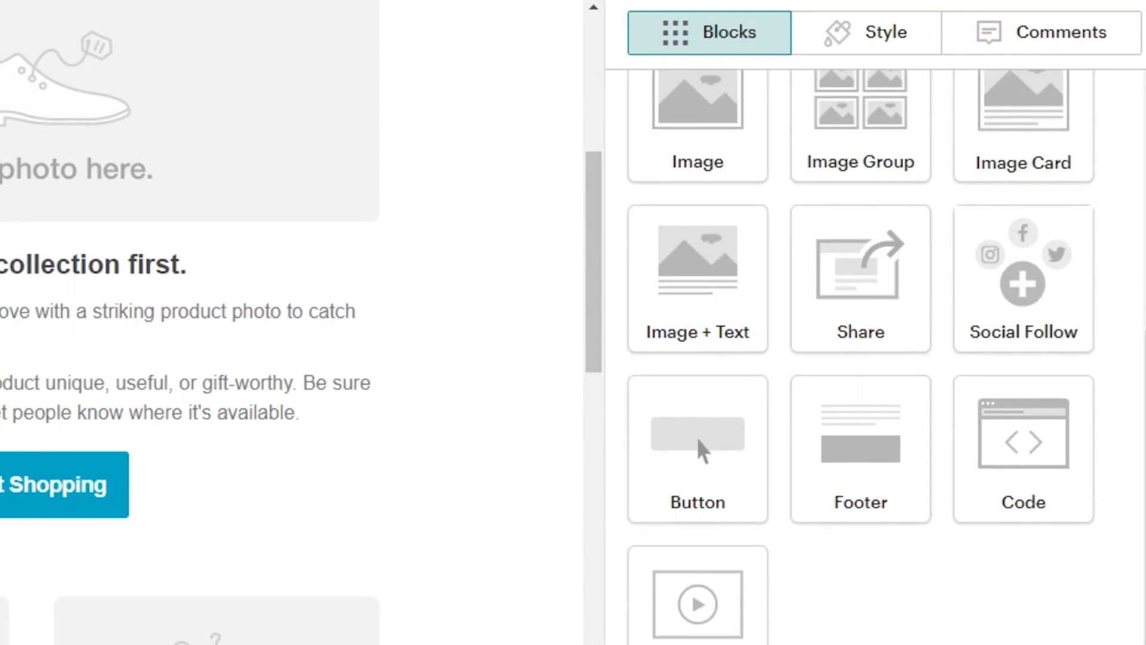
scroll(732, 302, up, 3)
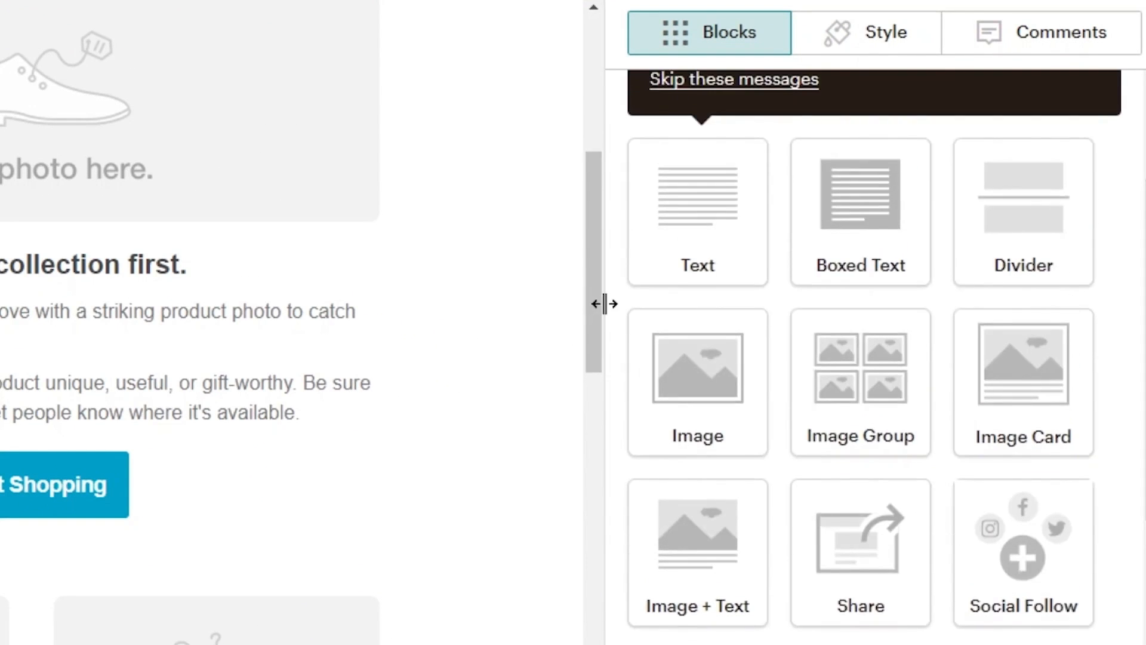
- Place 2077150.jpg in the header logo block, shrink its display size to nearly the minimum, and save the block
drag(604, 303, 594, 217)
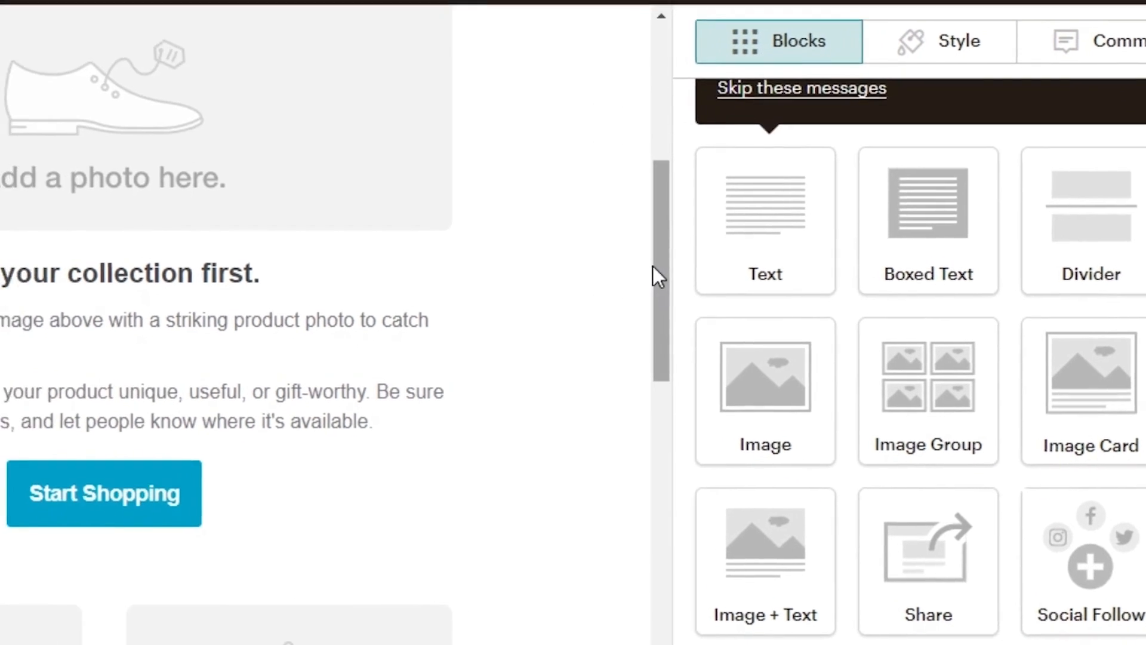
drag(575, 266, 578, 84)
click(727, 136)
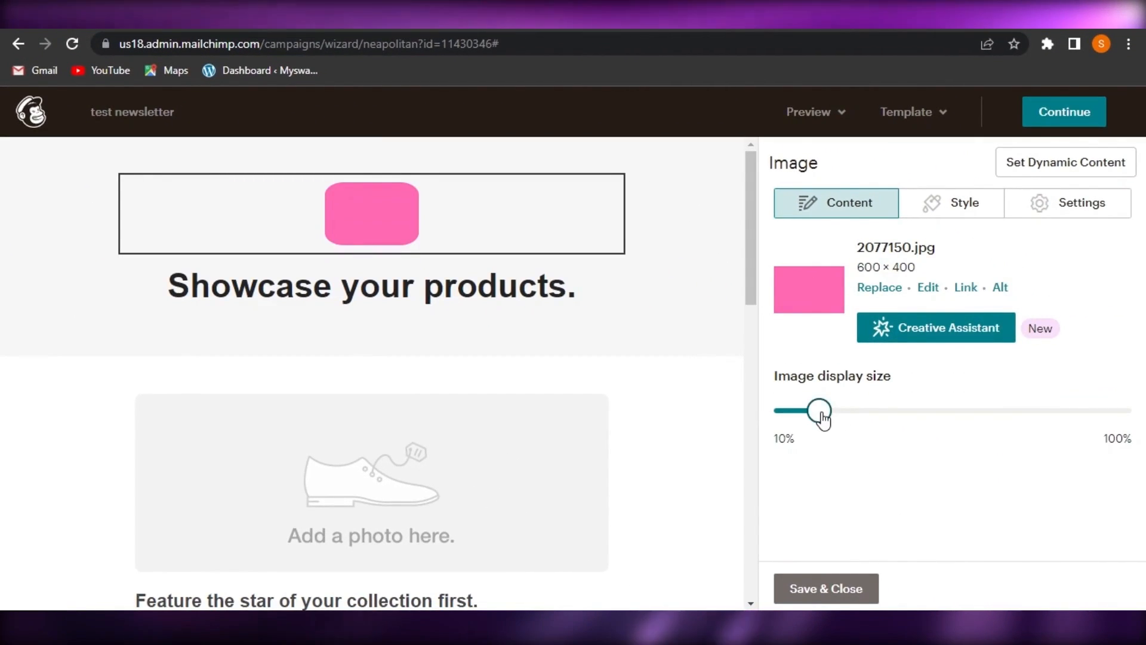
drag(820, 411, 797, 415)
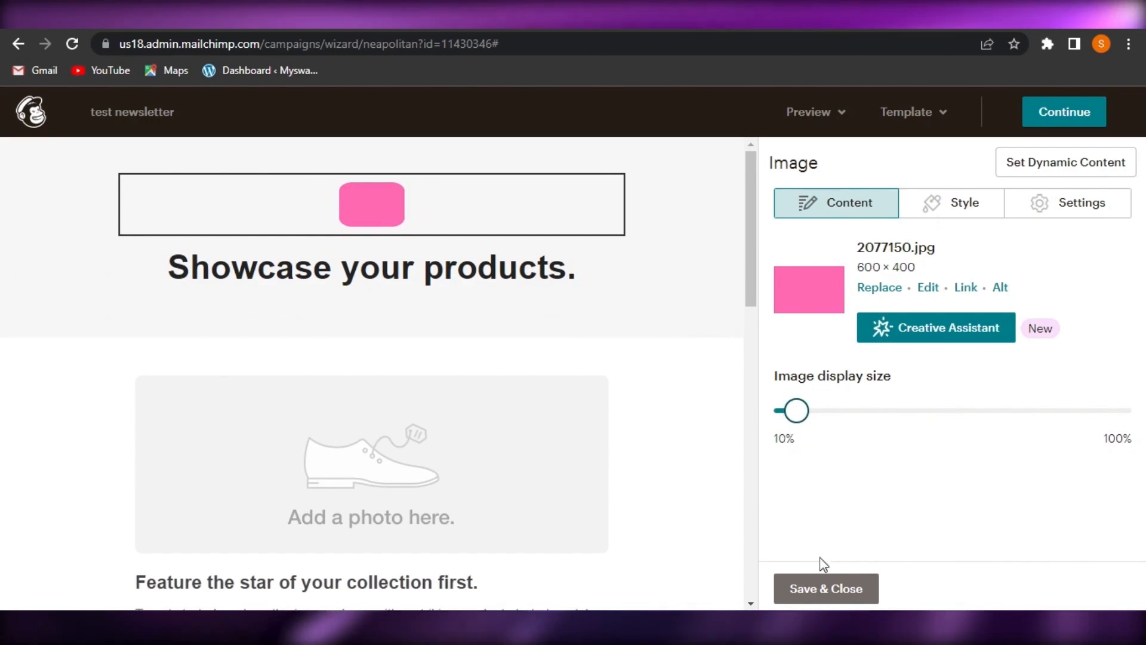
click(823, 588)
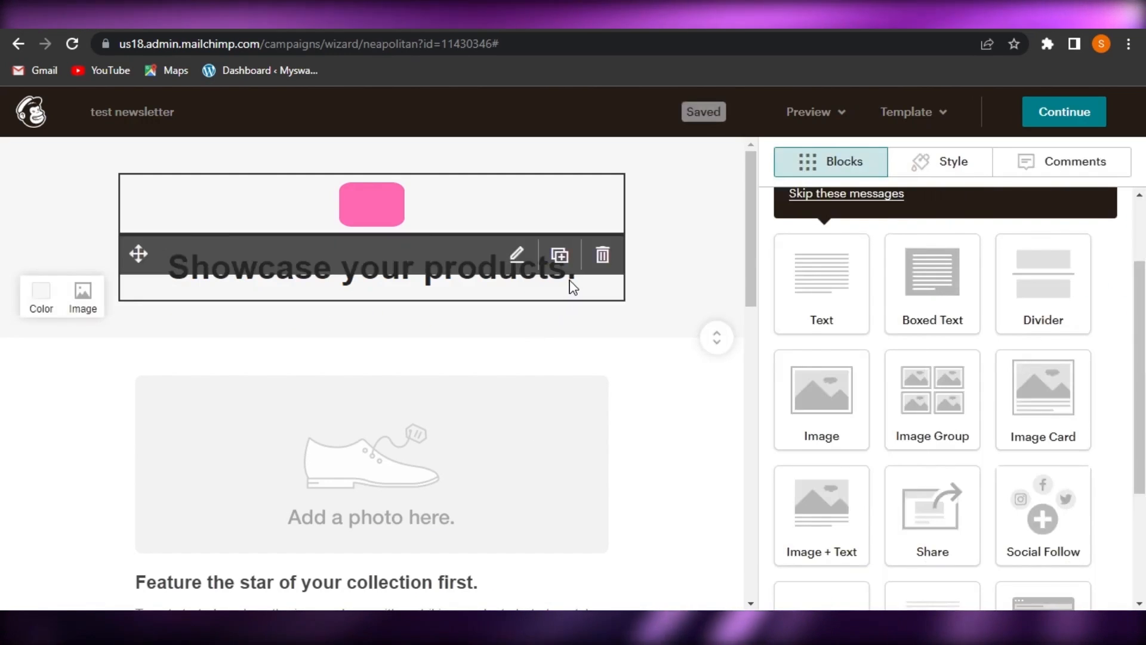
- Replace the "Showcase your products." heading with "Newsletter" and format it centred and bold at size 42
click(517, 257)
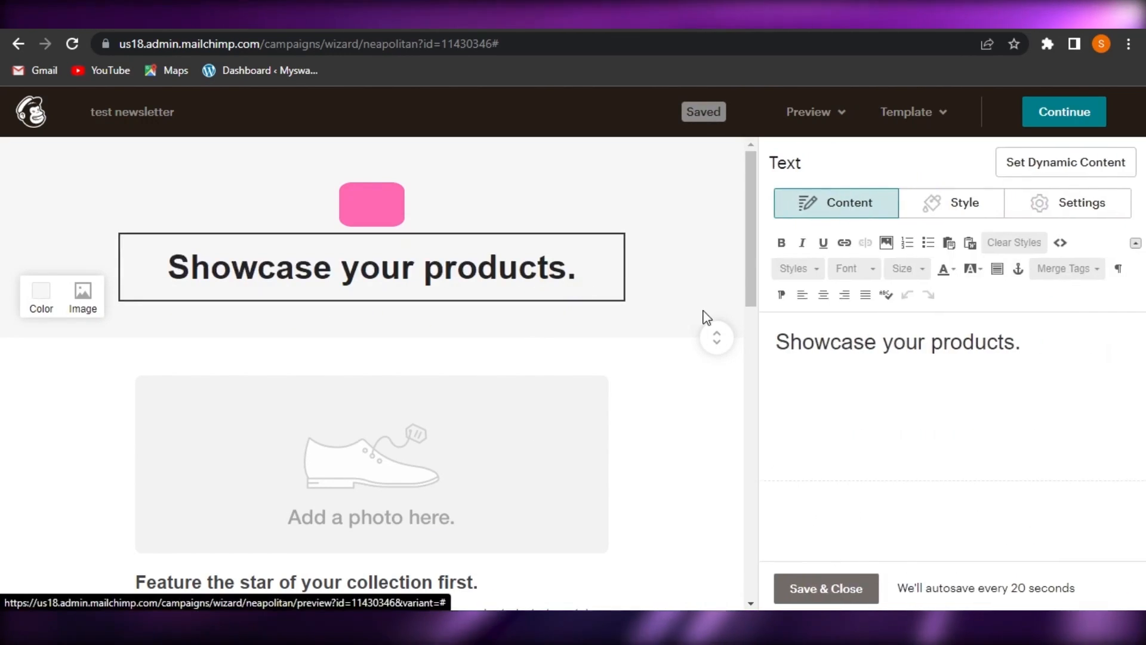
key(BackSpace)
key(BackSpace)
key(BackSpace)
key(BackSpace)
key(BackSpace)
key(BackSpace)
key(BackSpace)
key(BackSpace)
key(BackSpace)
key(BackSpace)
key(BackSpace)
key(BackSpace)
key(BackSpace)
key(BackSpace)
key(BackSpace)
key(BackSpace)
key(BackSpace)
key(BackSpace)
key(BackSpace)
key(BackSpace)
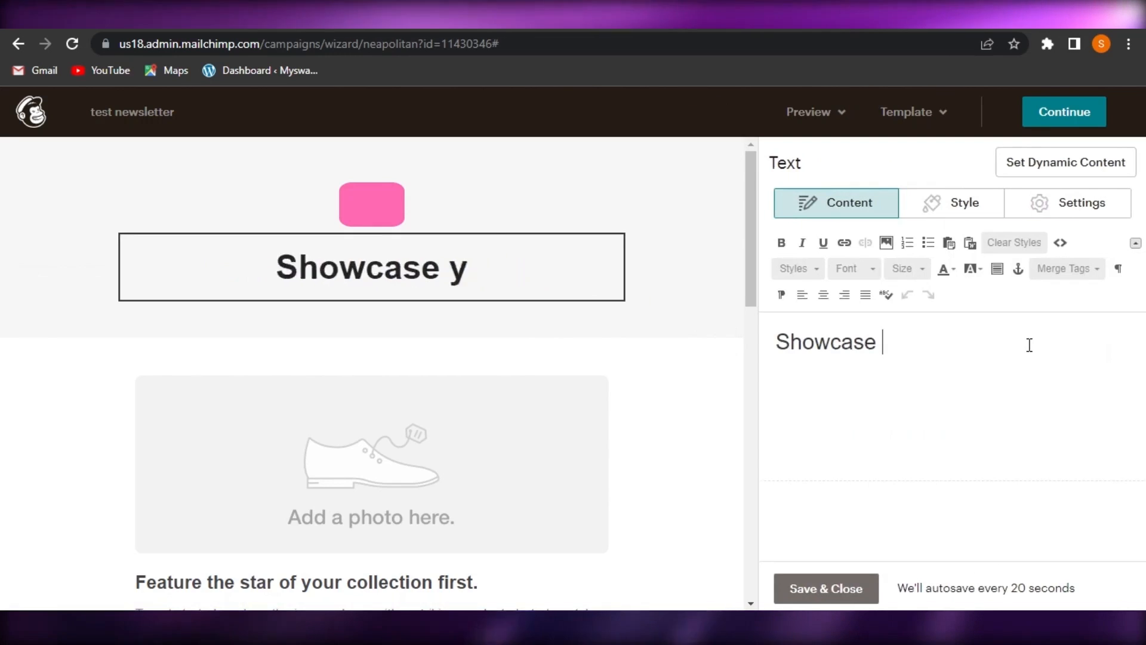
text(news)
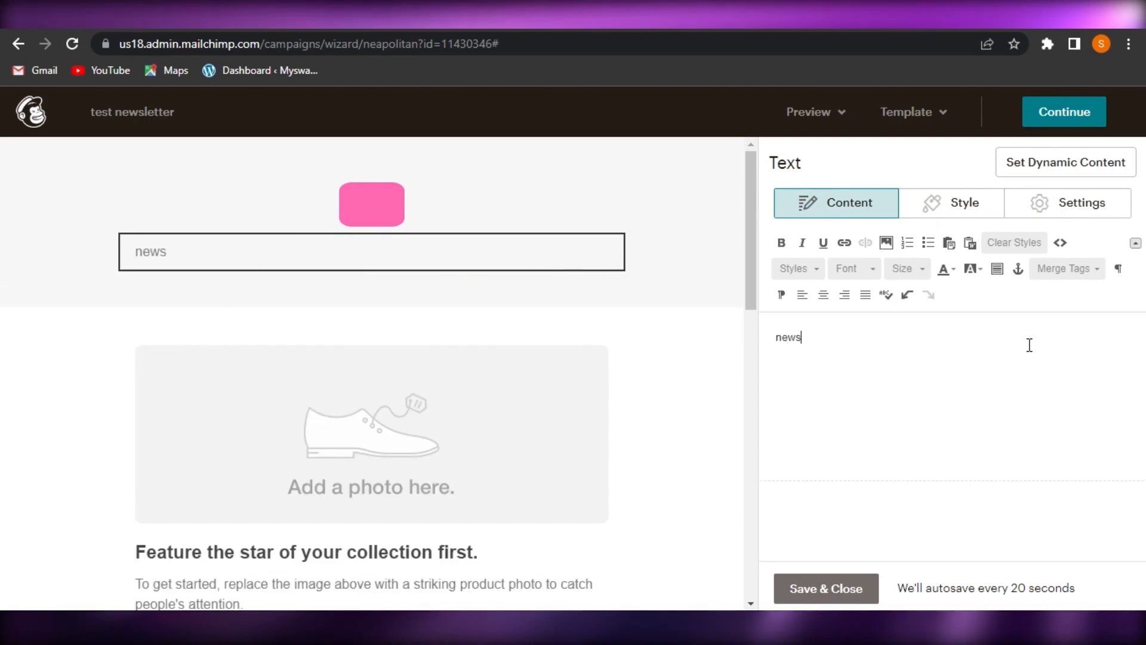
text(letter)
click(781, 339)
key(BackSpace)
text(N)
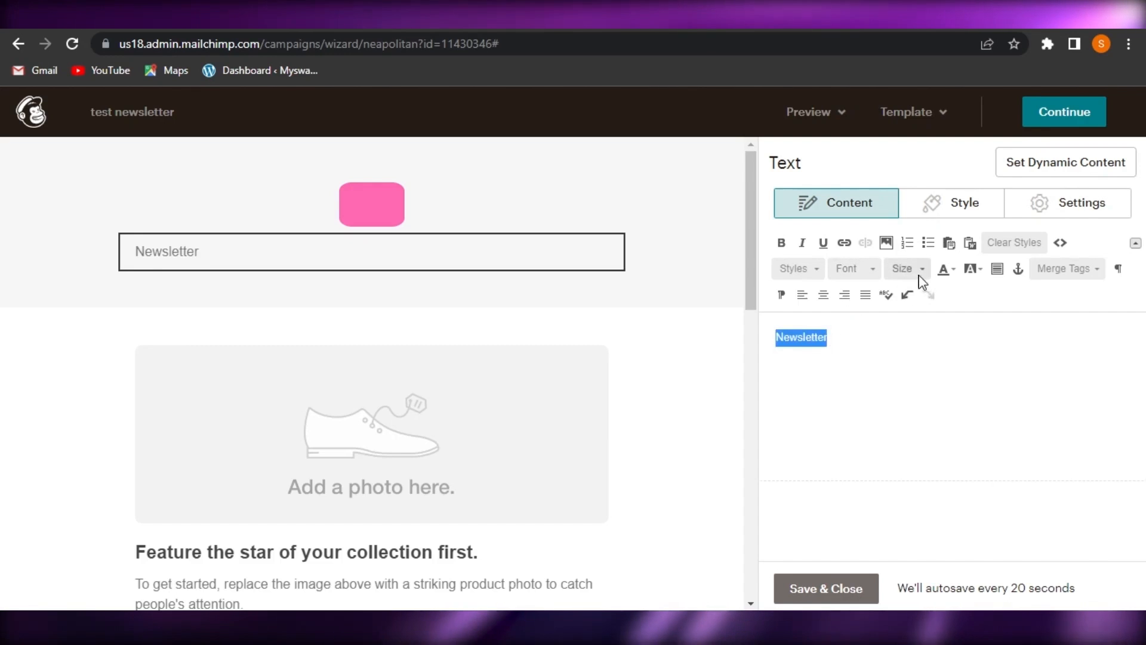
click(825, 298)
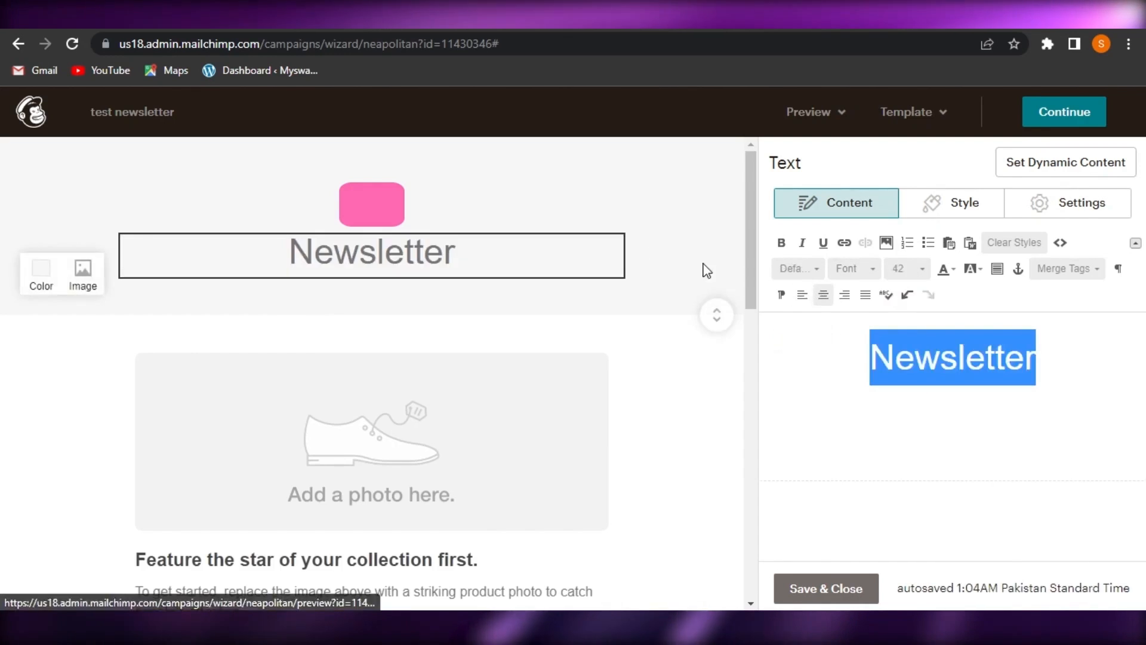
click(781, 243)
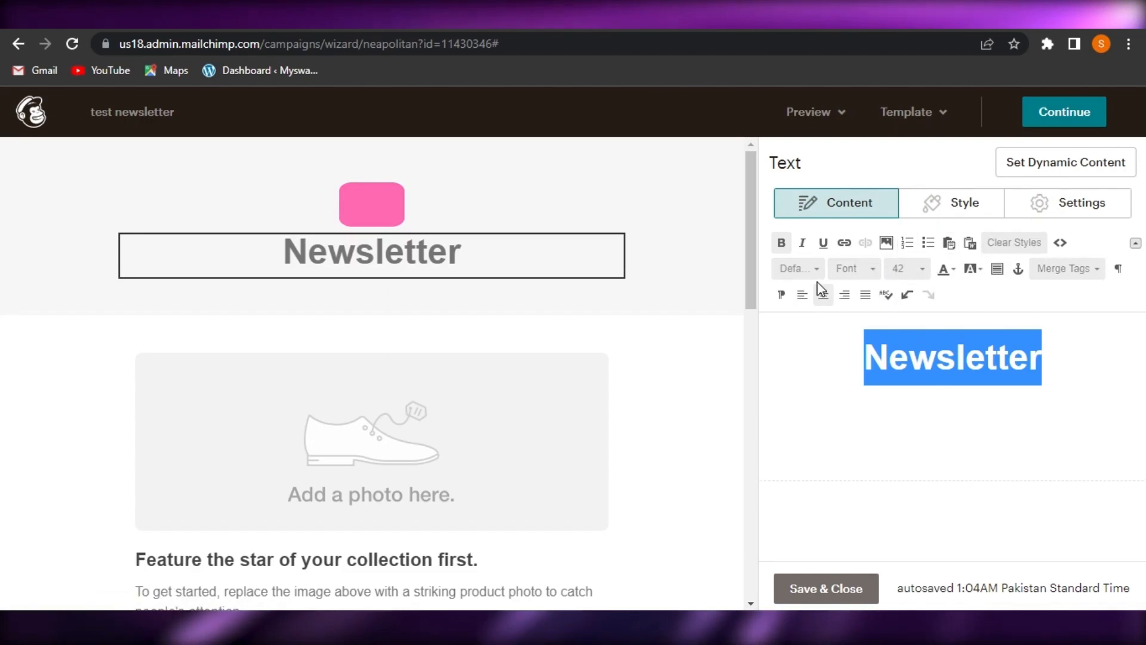
- Fill the main shoe photo placeholder with the uploaded portrait-attractive-young-professional image of the woman at a table
drag(751, 221, 751, 256)
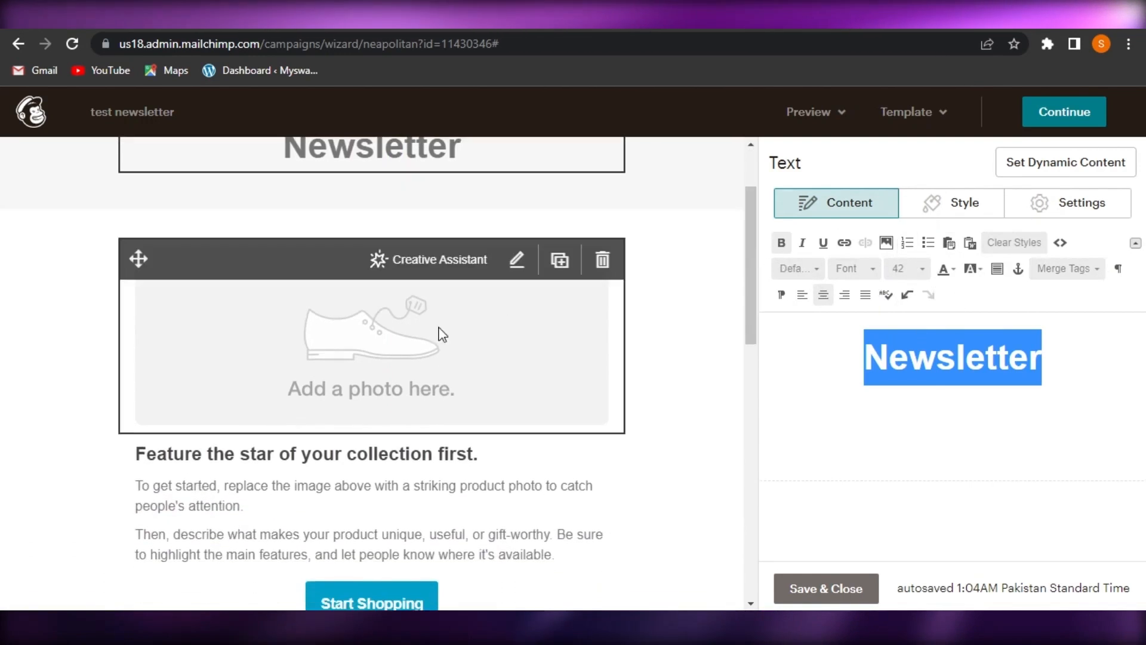
click(415, 338)
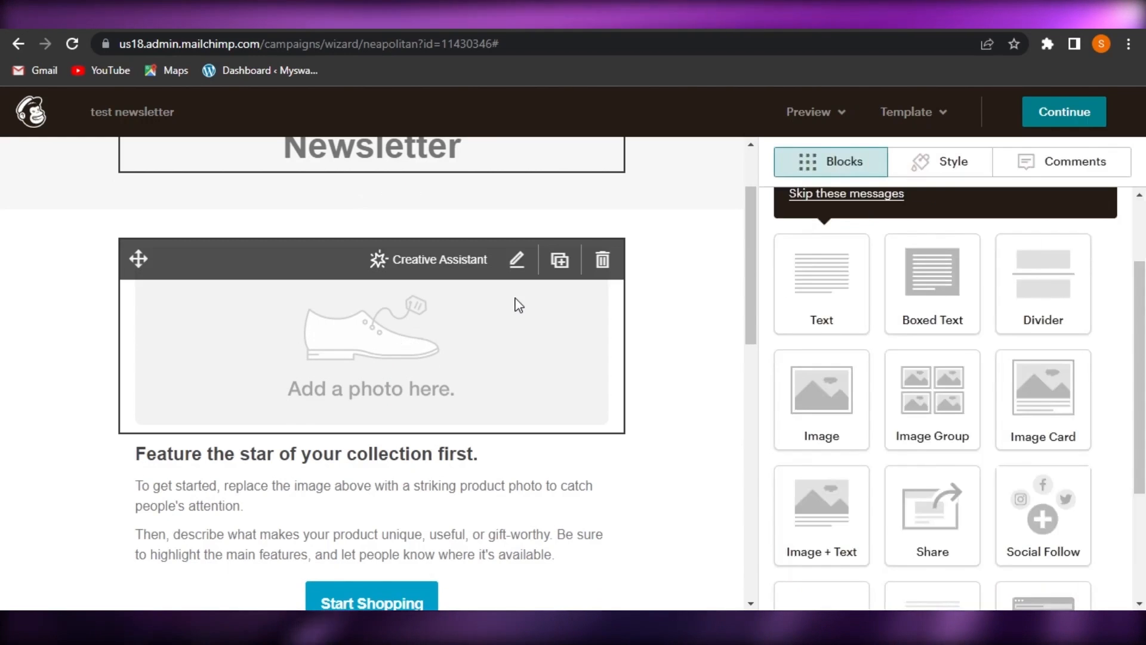
click(517, 261)
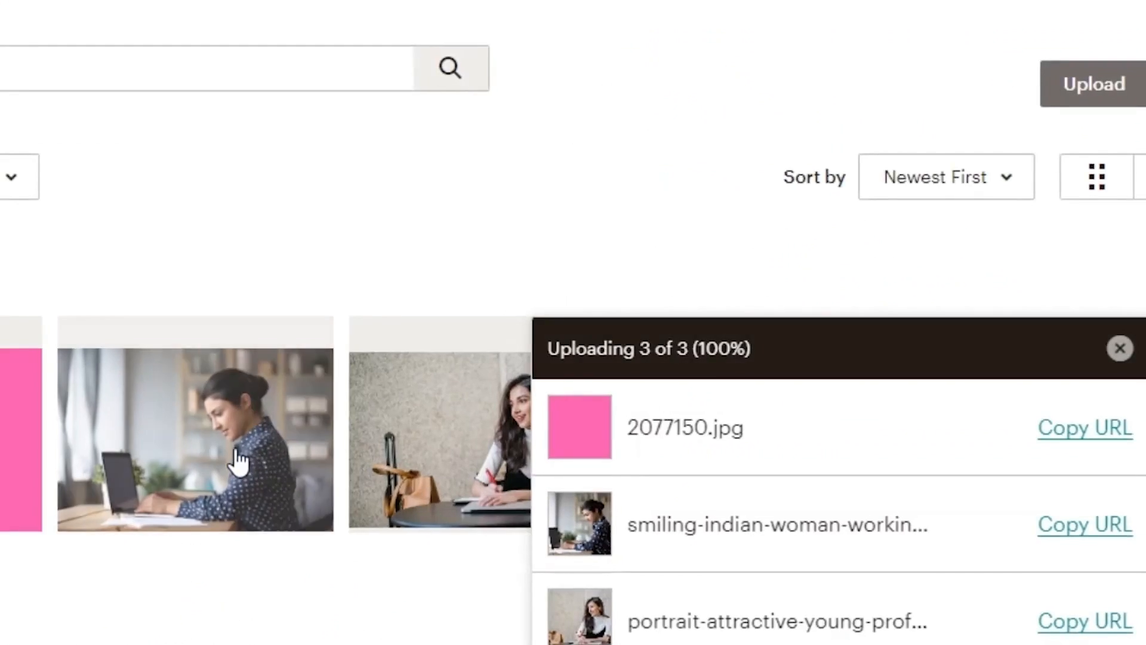
click(540, 436)
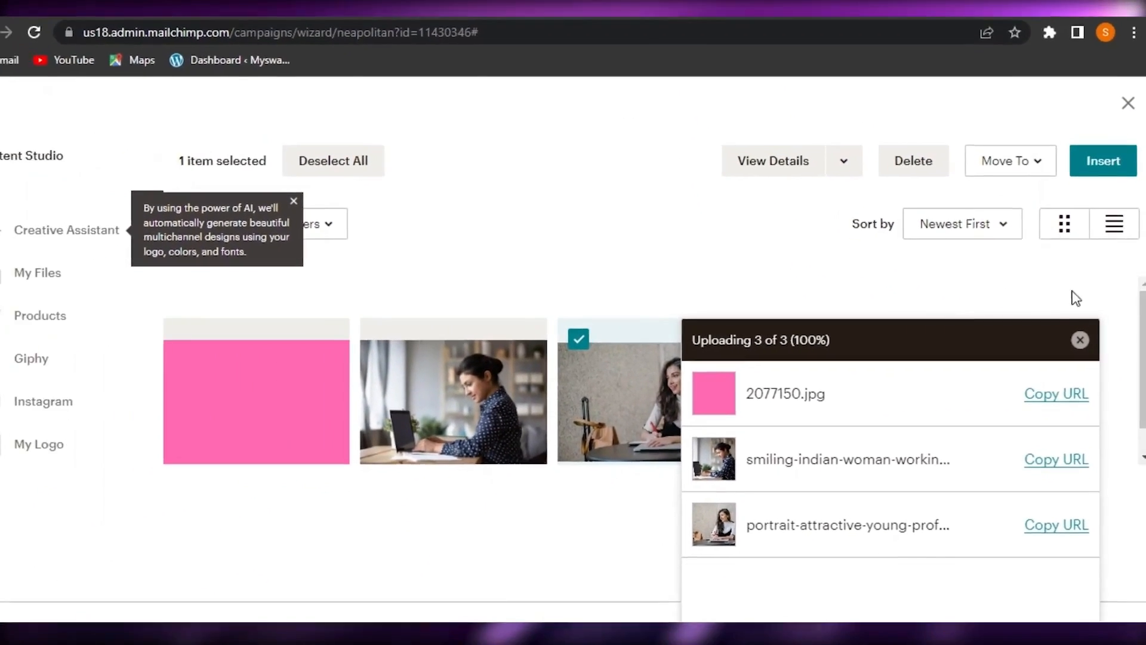
click(1115, 141)
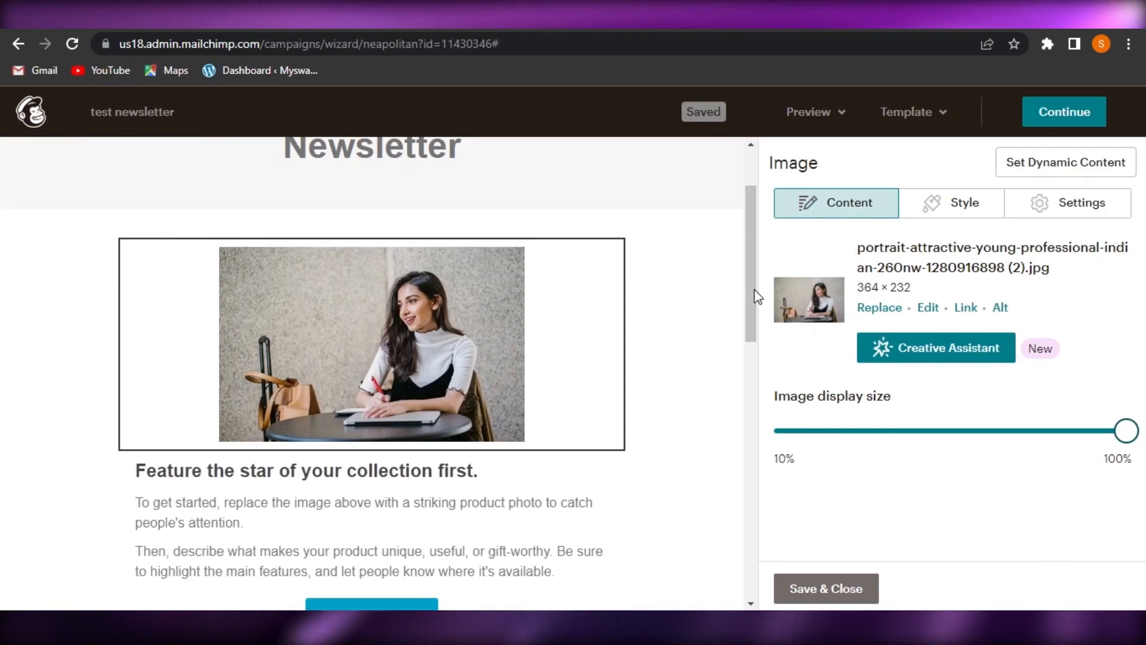
- Change the heading below the main photo to "This is a test Newsletter" and save the text block
scroll(750, 231, down, 5)
scroll(366, 259, up, 1)
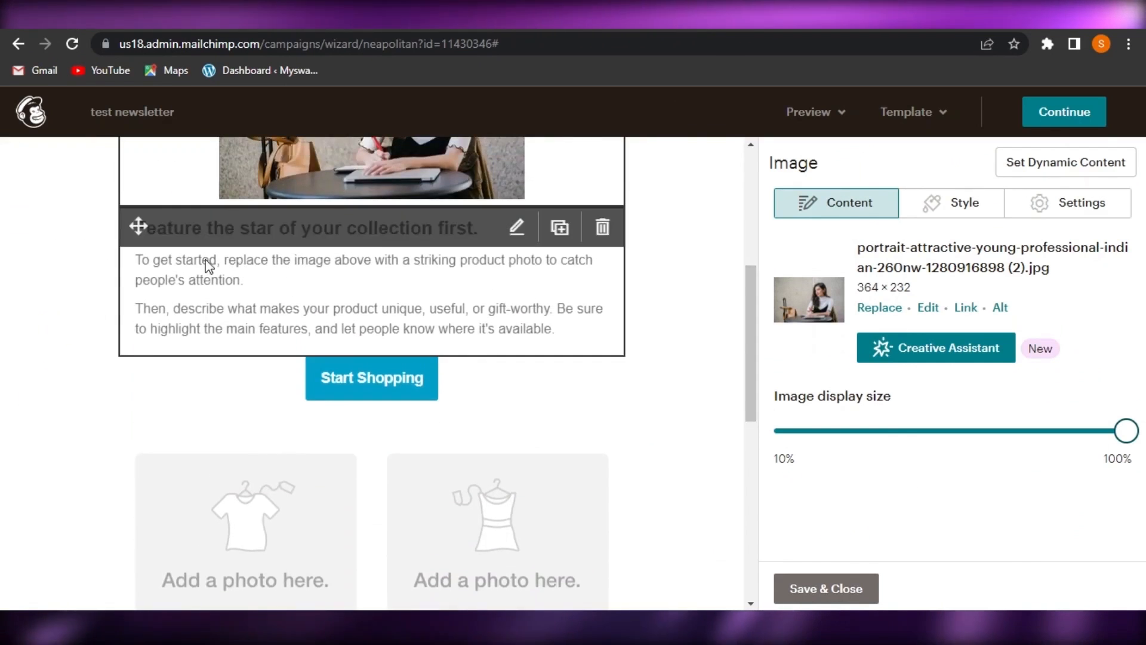
click(517, 234)
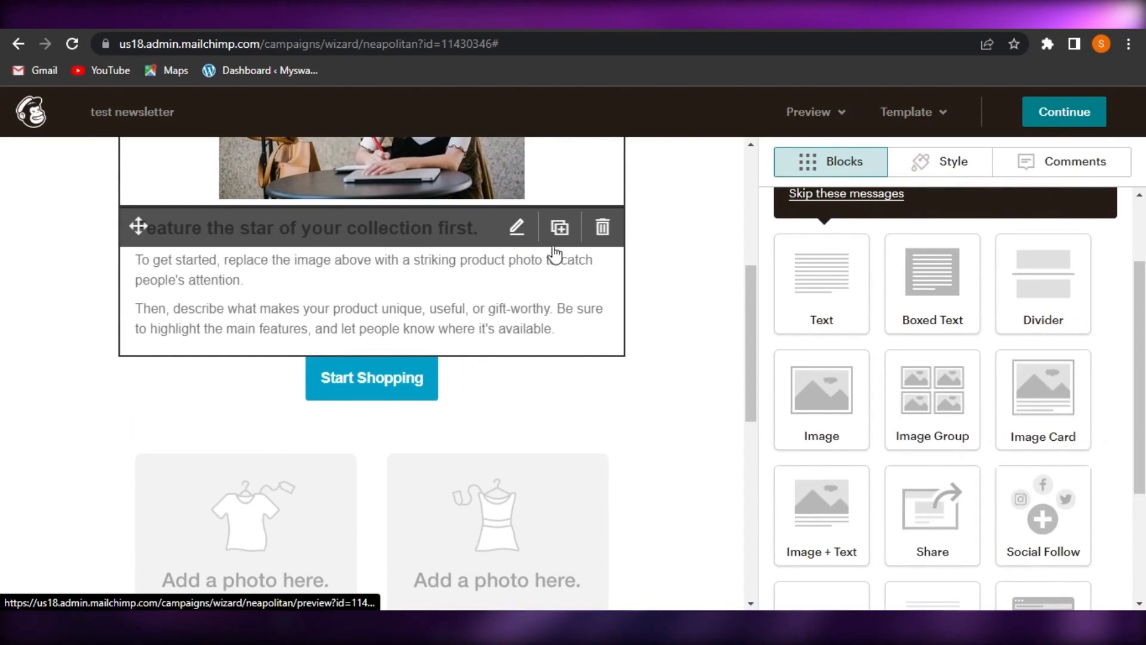
click(518, 232)
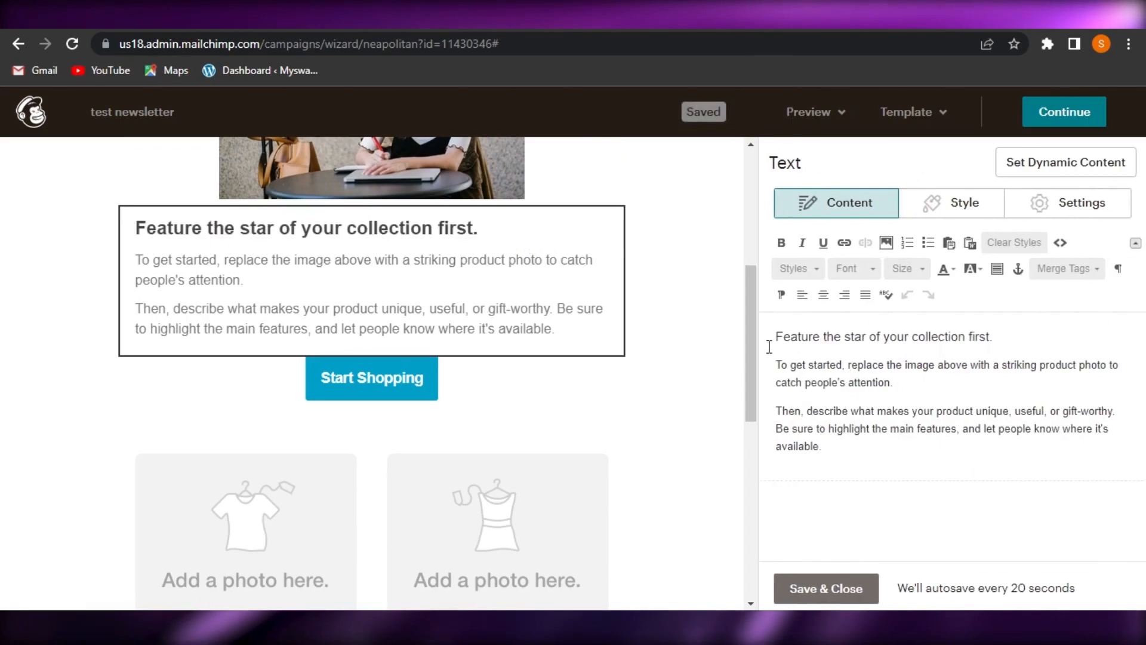
drag(783, 343, 836, 448)
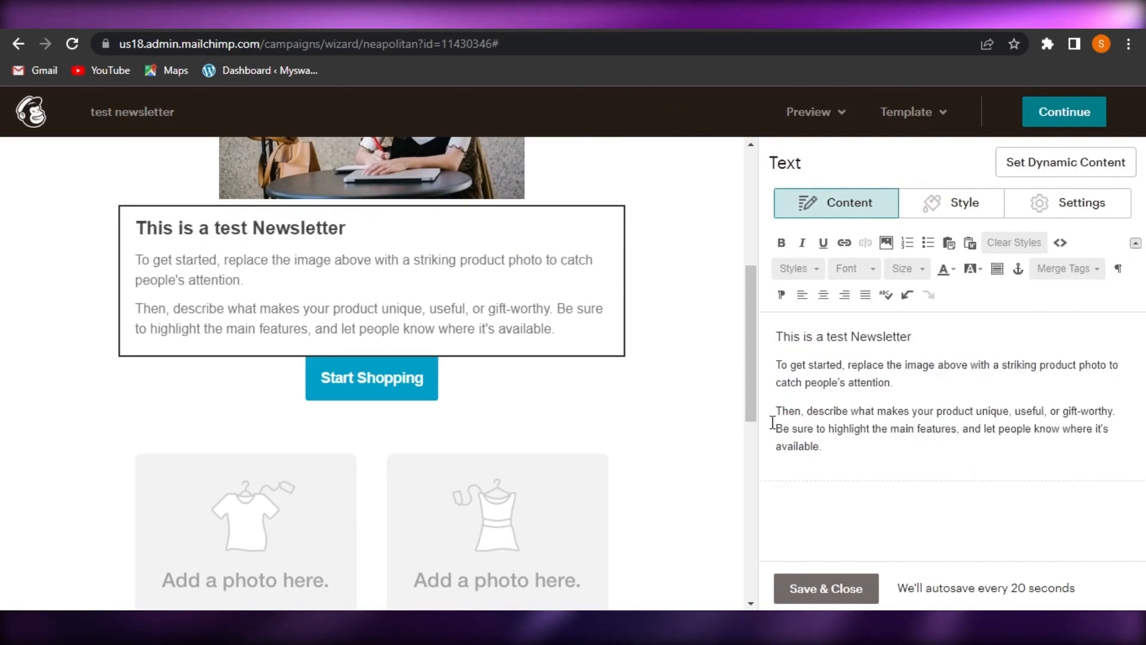
click(829, 588)
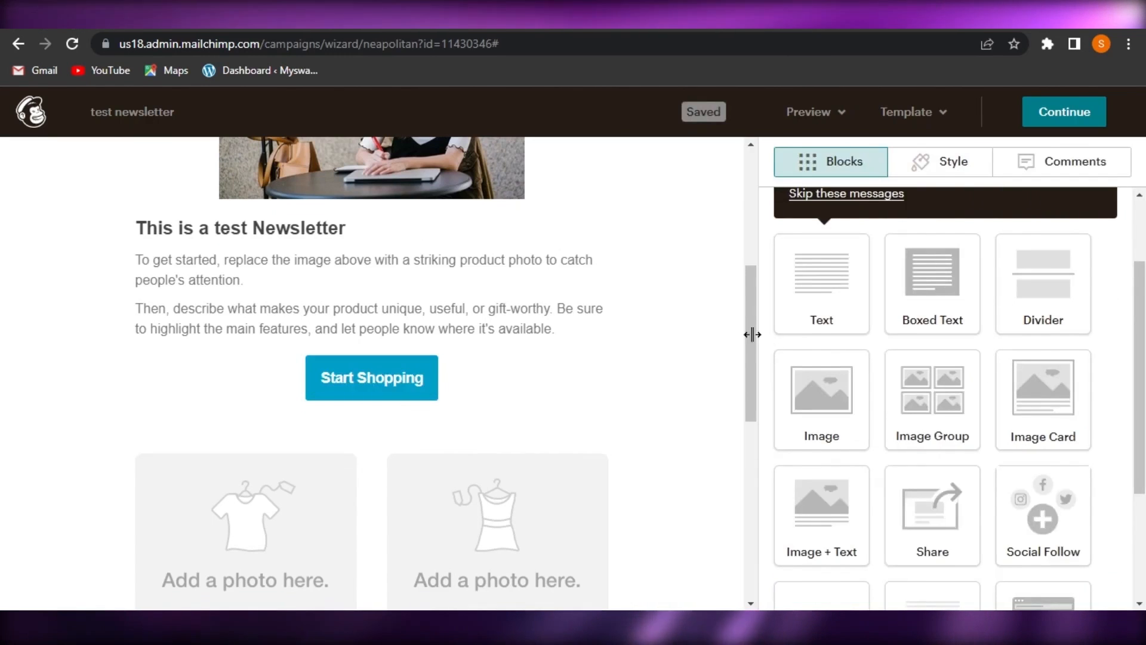
- Open the Start Shopping button's settings and delete the two-column Related products and What's on sale block
mouse_move(751, 333)
mouse_down()
mouse_move(744, 290)
mouse_move(750, 346)
mouse_up()
mouse_move(367, 351)
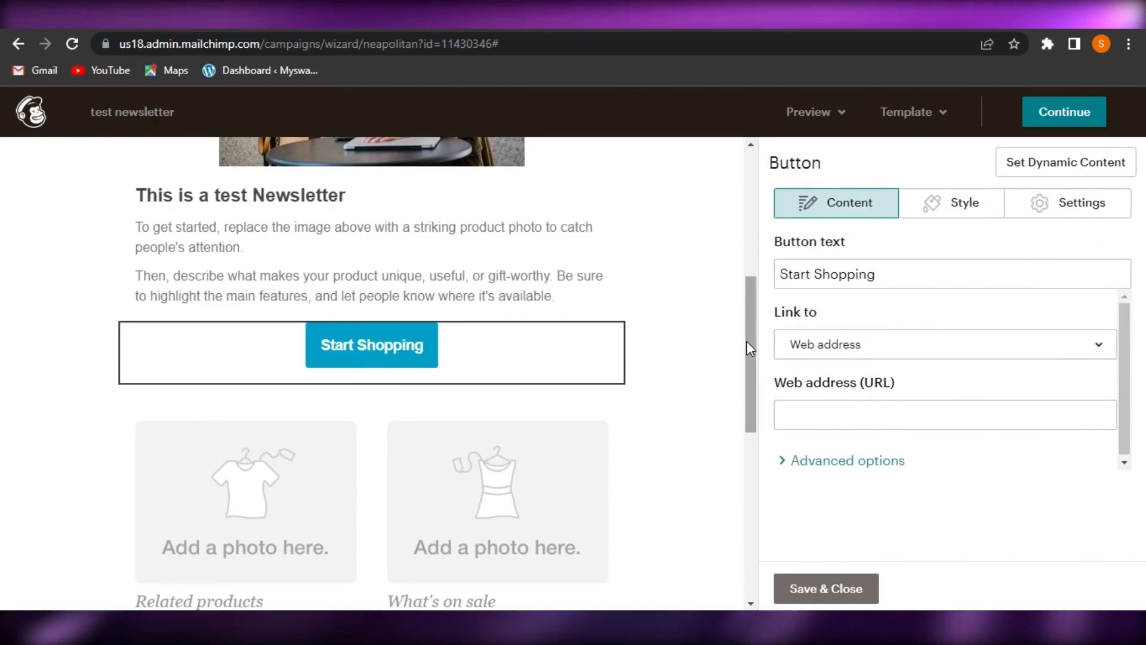
scroll(746, 341, down, 5)
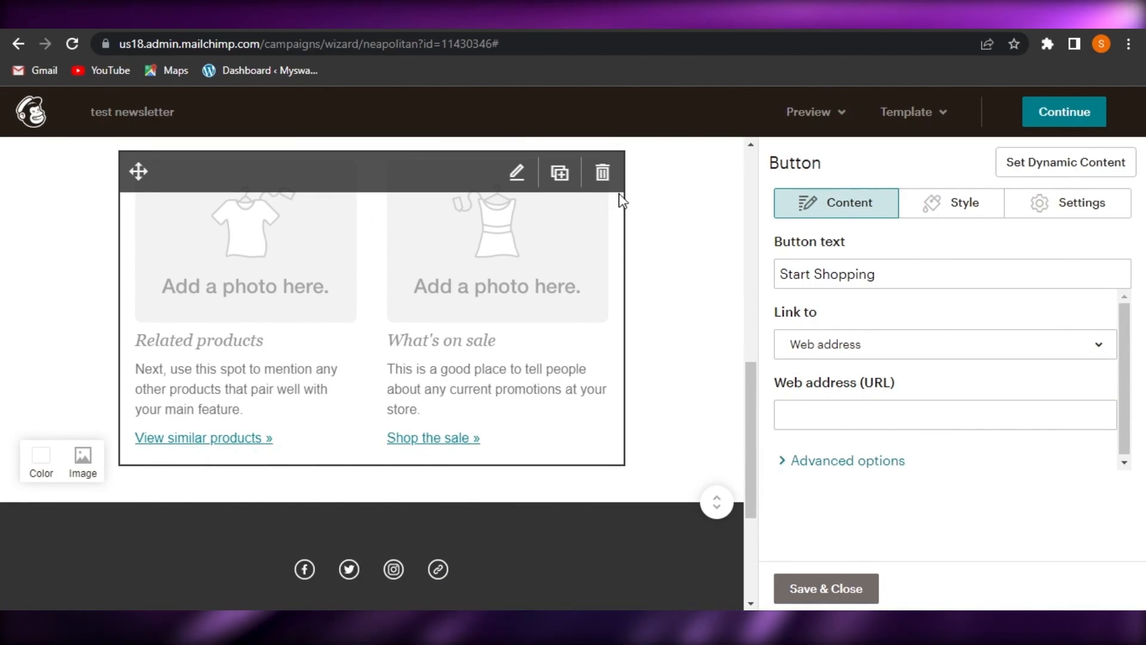
click(605, 172)
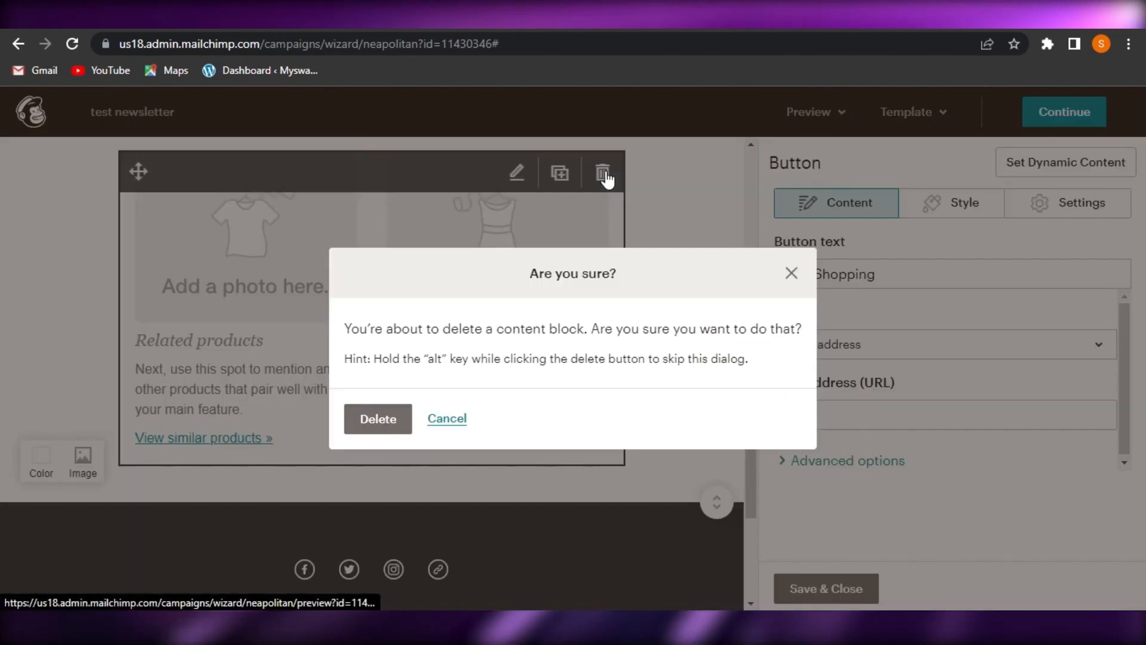
click(378, 418)
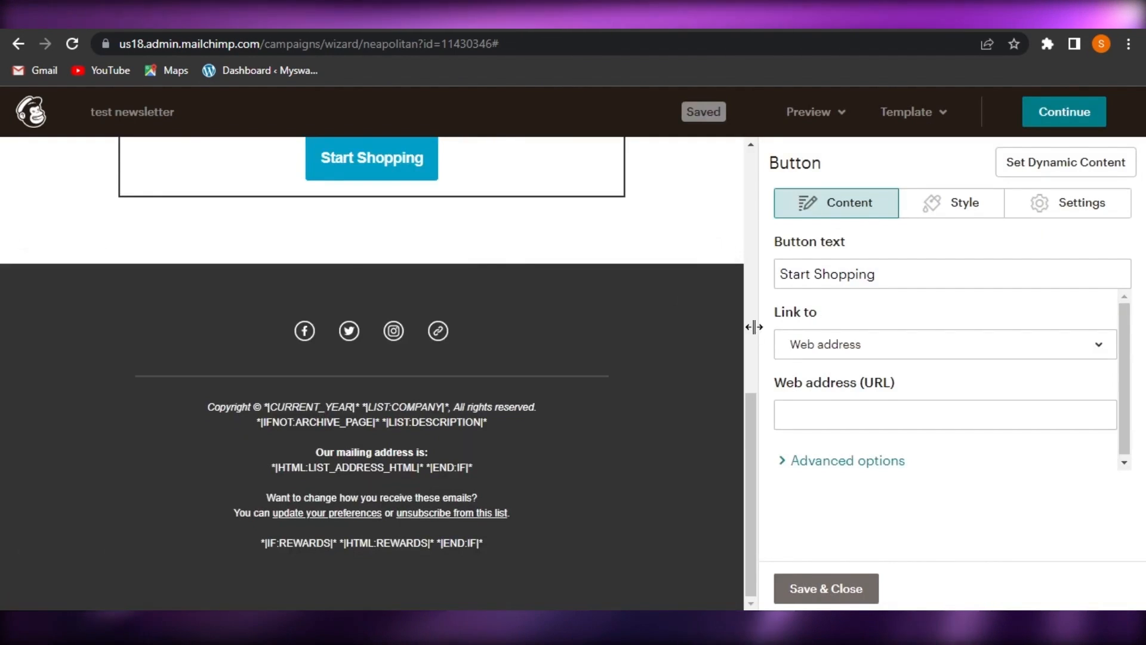
- Change the Start Shopping button's text to "click here"
scroll(753, 311, up, 4)
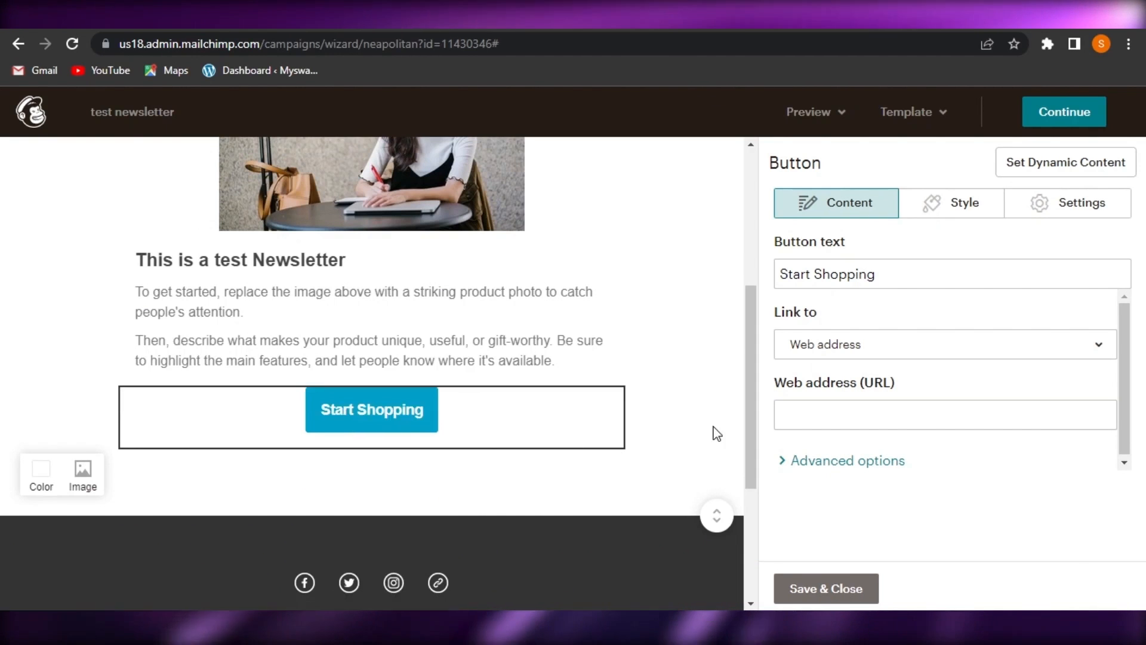
click(892, 274)
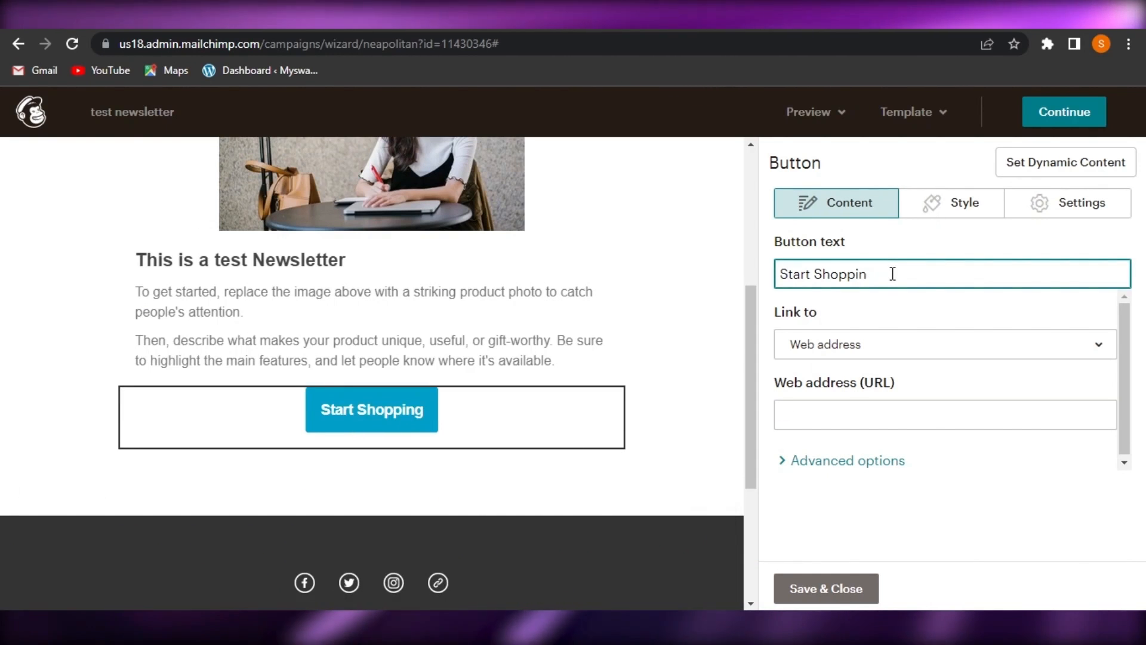
key(BackSpace)
key(BackSpace)
key(BackSpace)
key(BackSpace)
key(BackSpace)
key(BackSpace)
key(BackSpace)
key(BackSpace)
key(BackSpace)
key(BackSpace)
key(BackSpace)
key(BackSpace)
key(BackSpace)
text(click here)
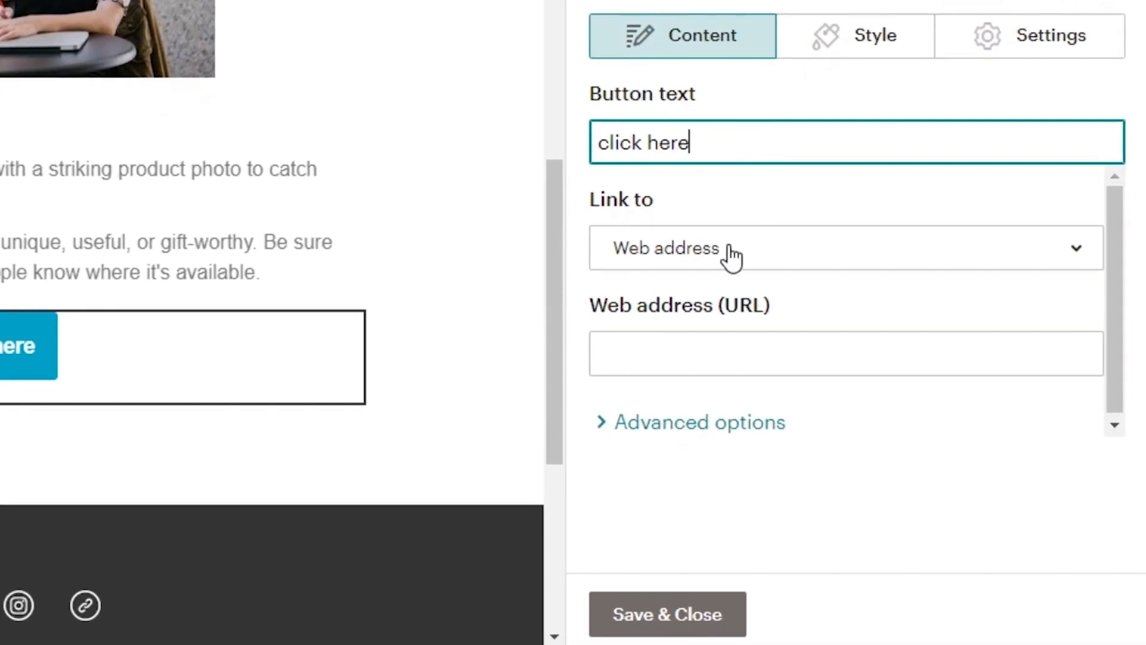
- Set the button to link to an email address, leave the address blank, and save the block
click(731, 255)
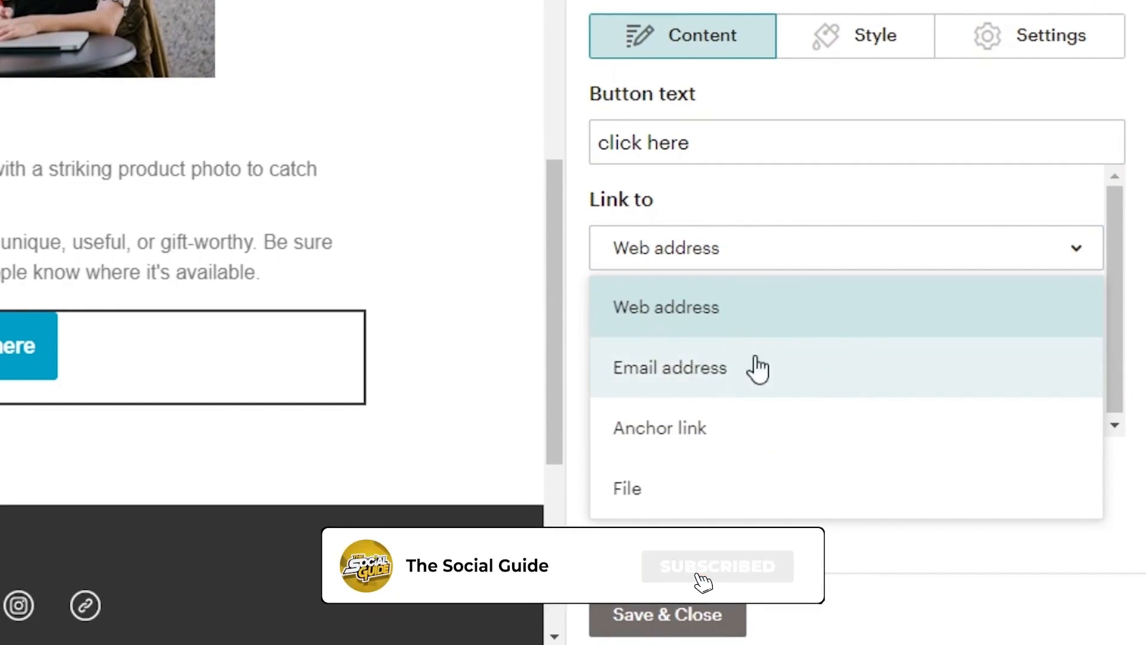
click(680, 390)
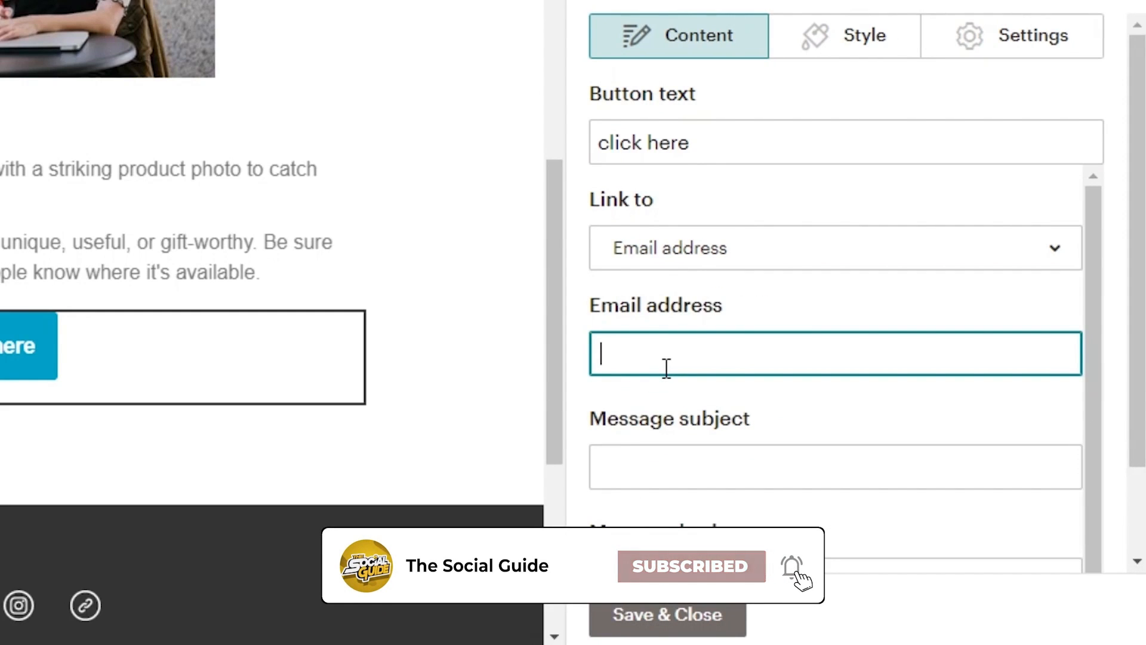
click(662, 621)
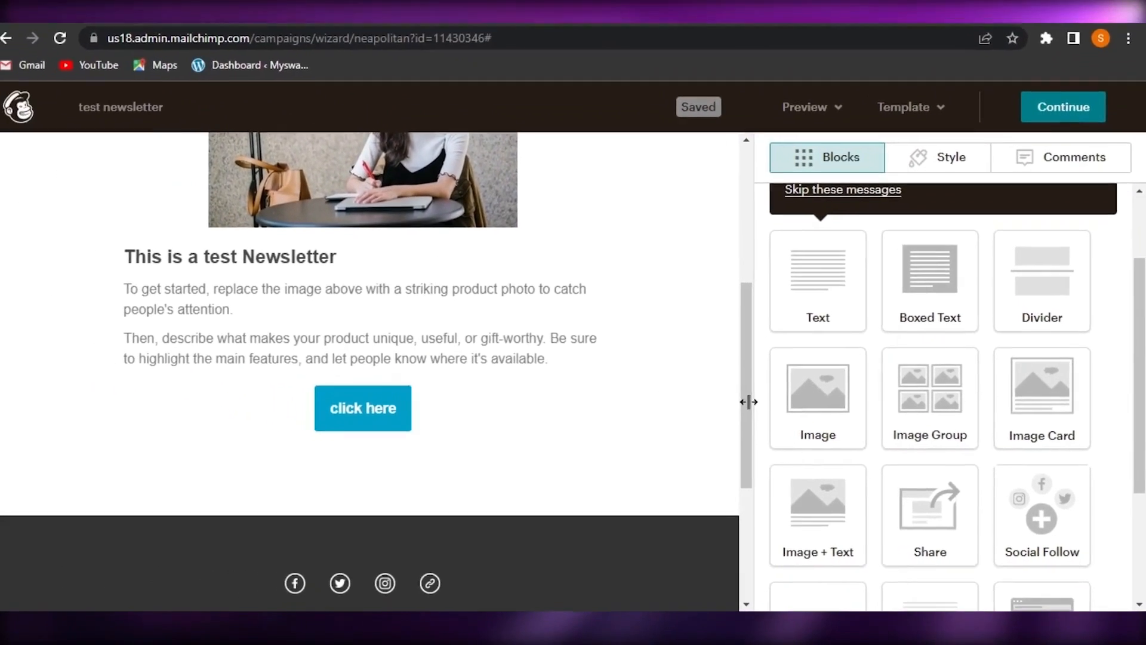
- Reduce the main photo's display size to roughly three quarters of full size
drag(699, 380, 728, 349)
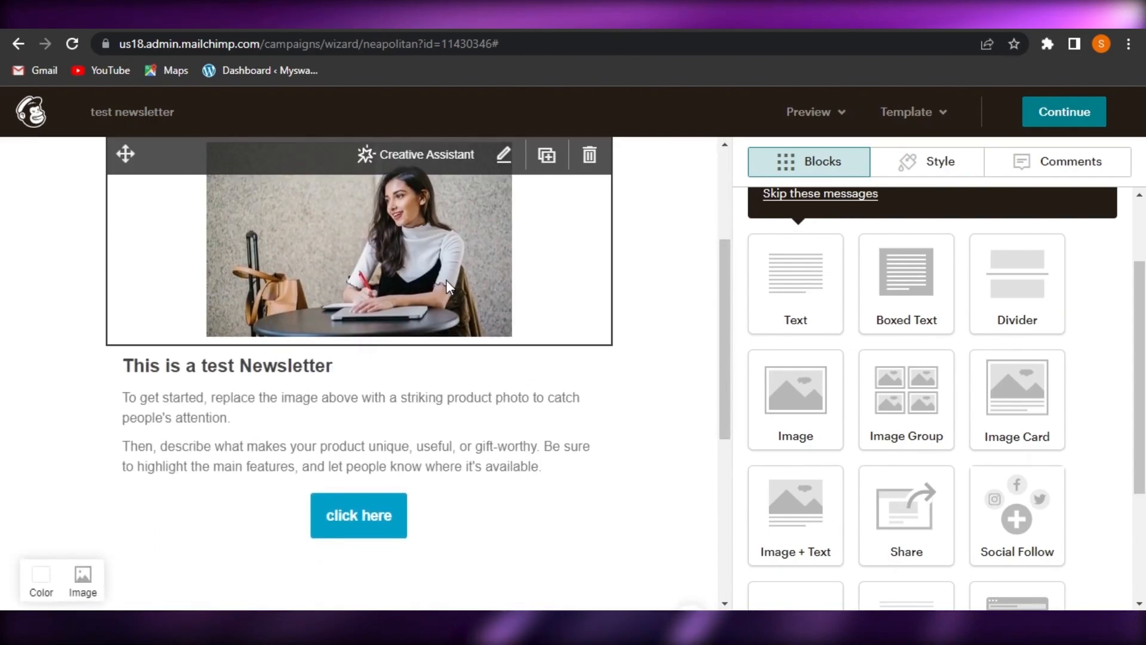
click(446, 279)
click(869, 432)
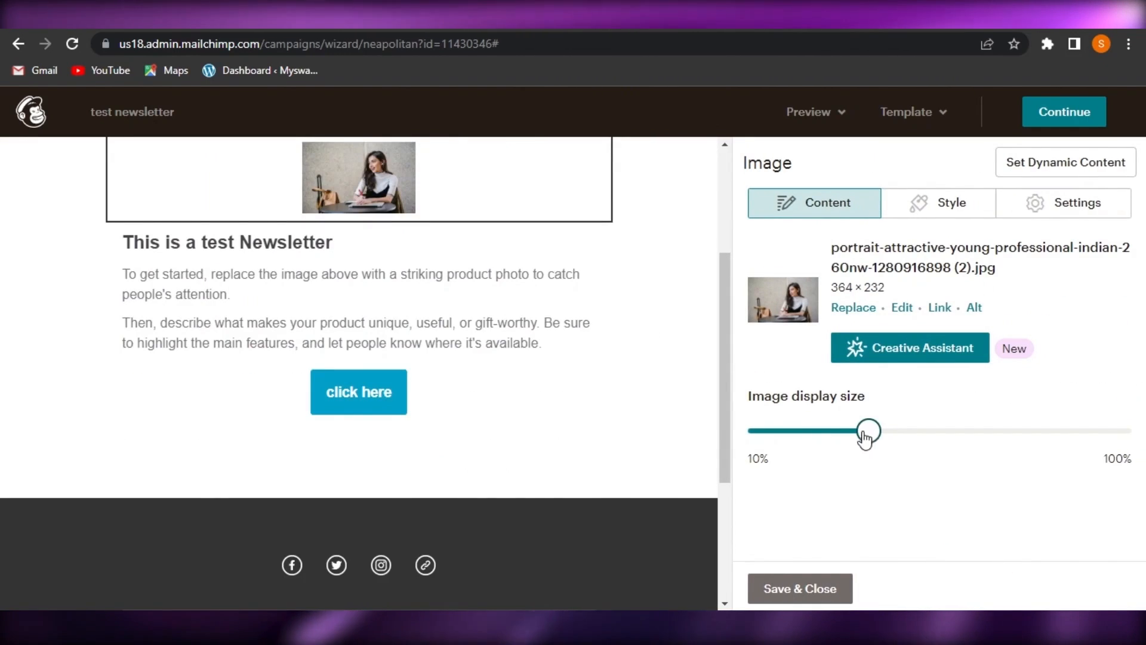
drag(864, 437, 1017, 431)
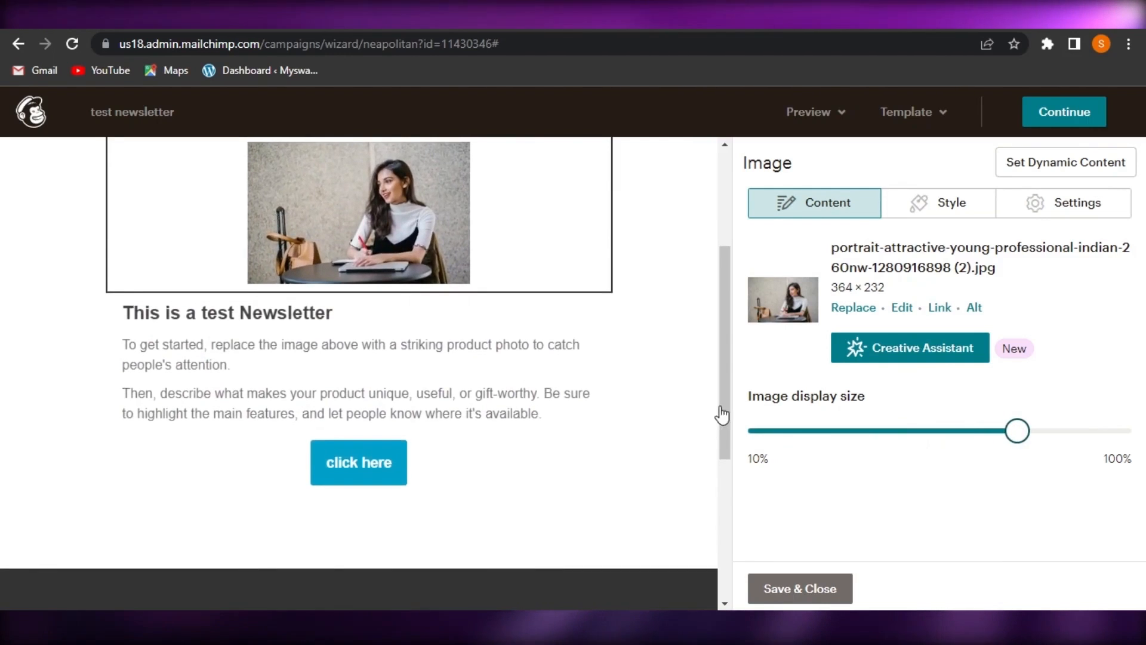
- Remove the copyright line and the list description line beneath it from the footer block's text
drag(728, 392, 721, 513)
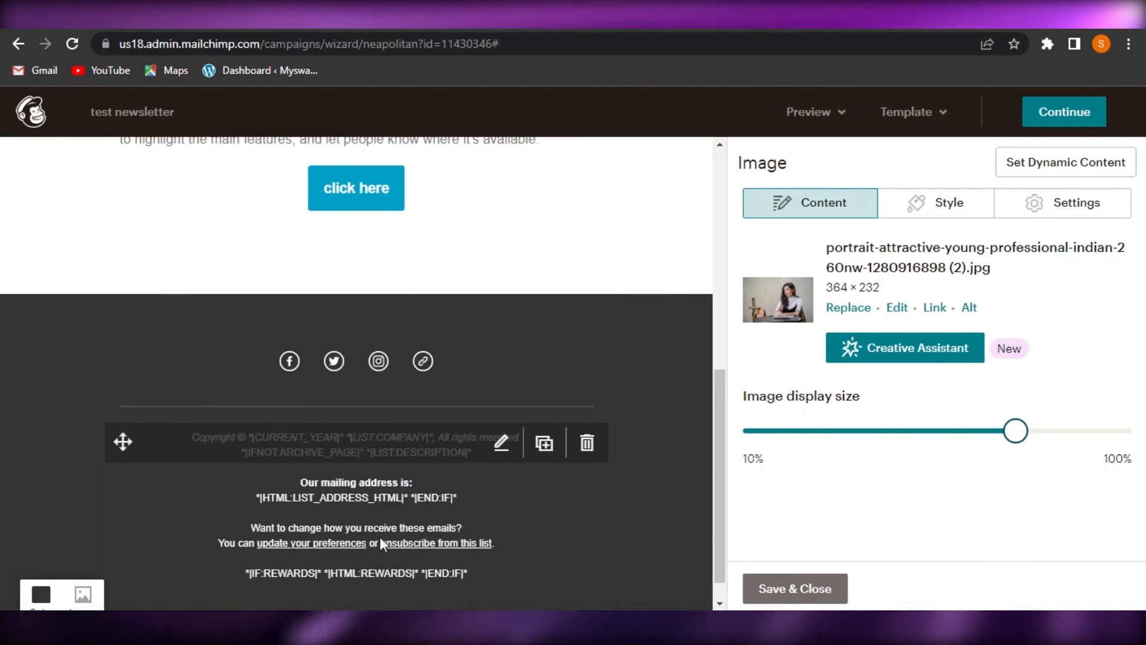
click(292, 462)
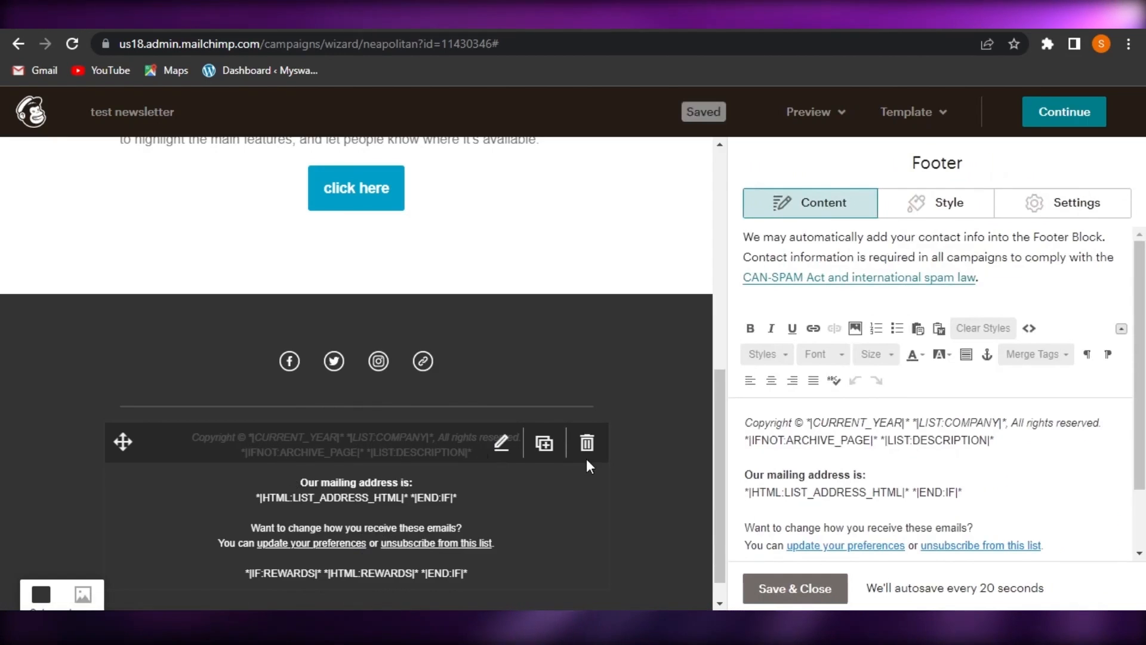
triple_click(914, 452)
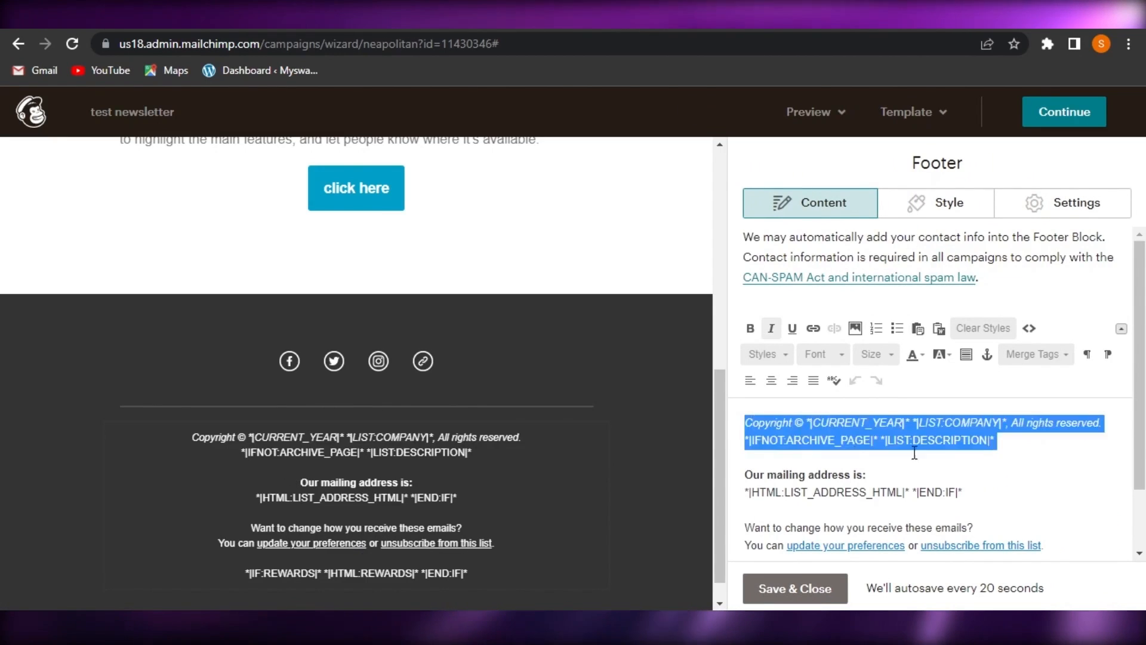
right_click(946, 437)
click(741, 215)
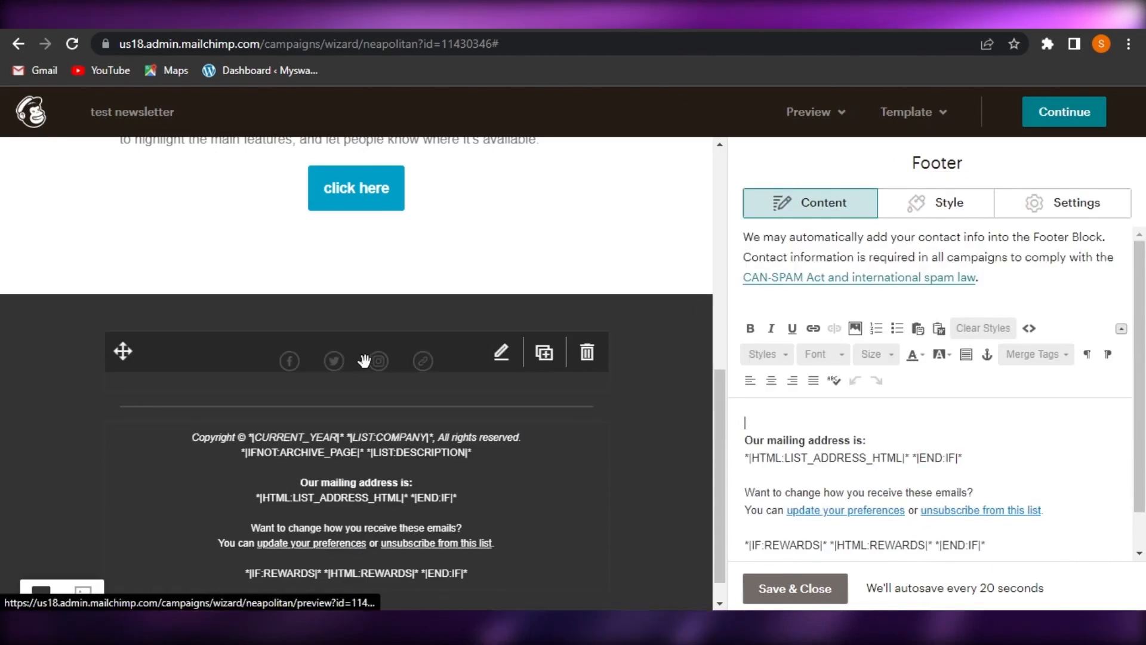
- Review the Social Follow block's Facebook, Twitter, Instagram and Website link settings, and save and close the block
click(501, 352)
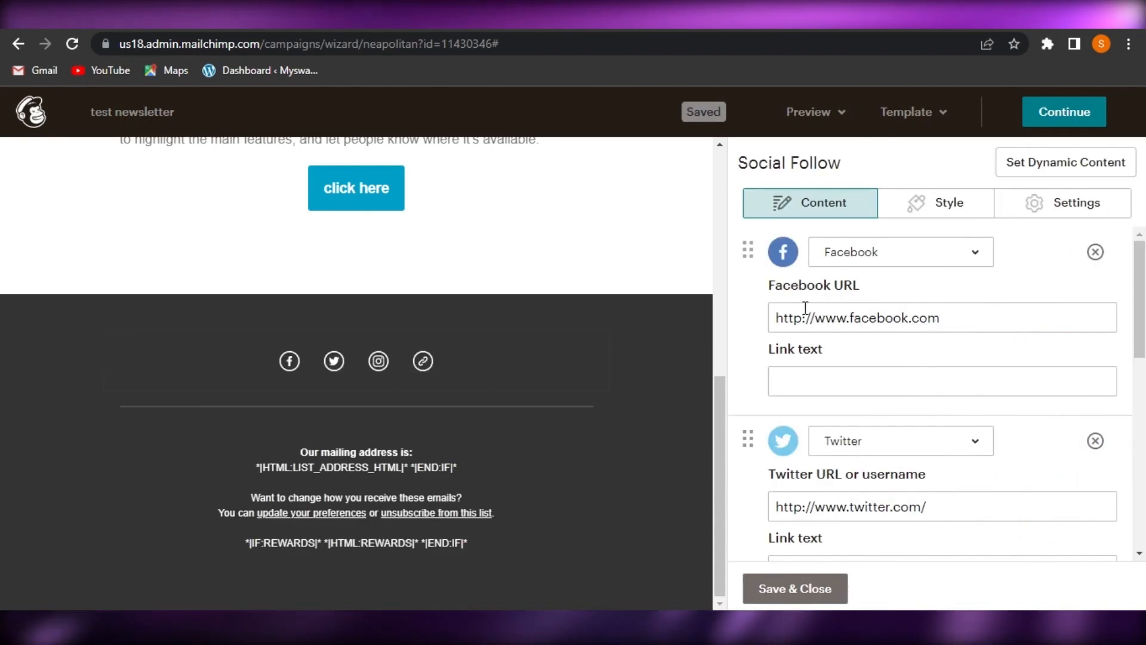
scroll(925, 340, down, 5)
scroll(943, 387, down, 4)
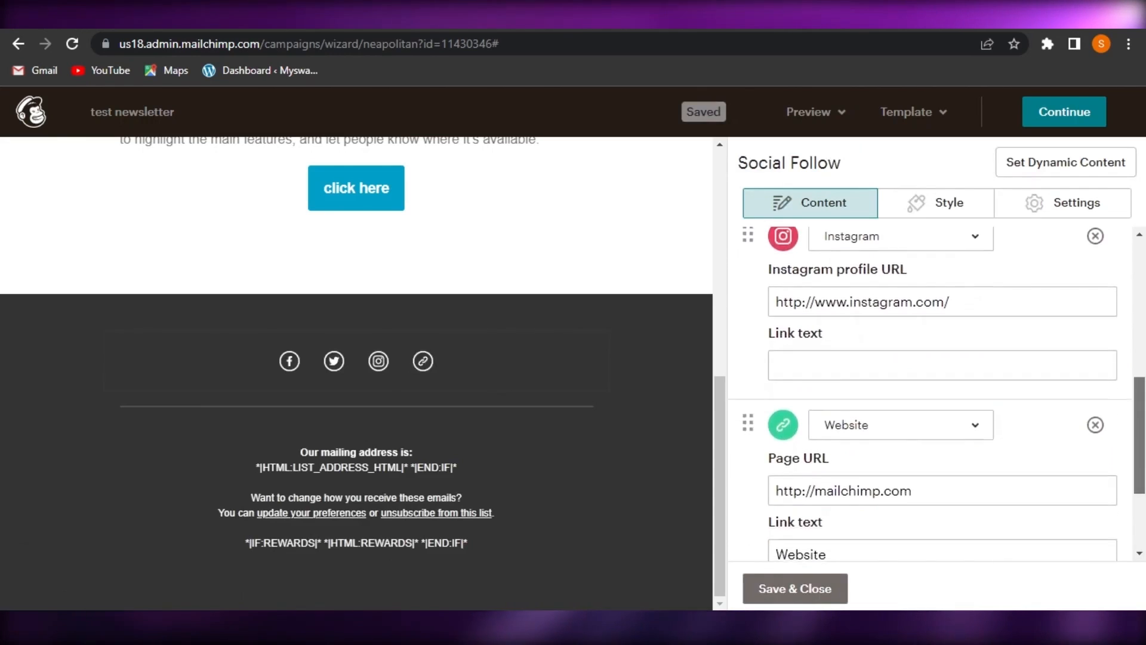
scroll(943, 388, up, 6)
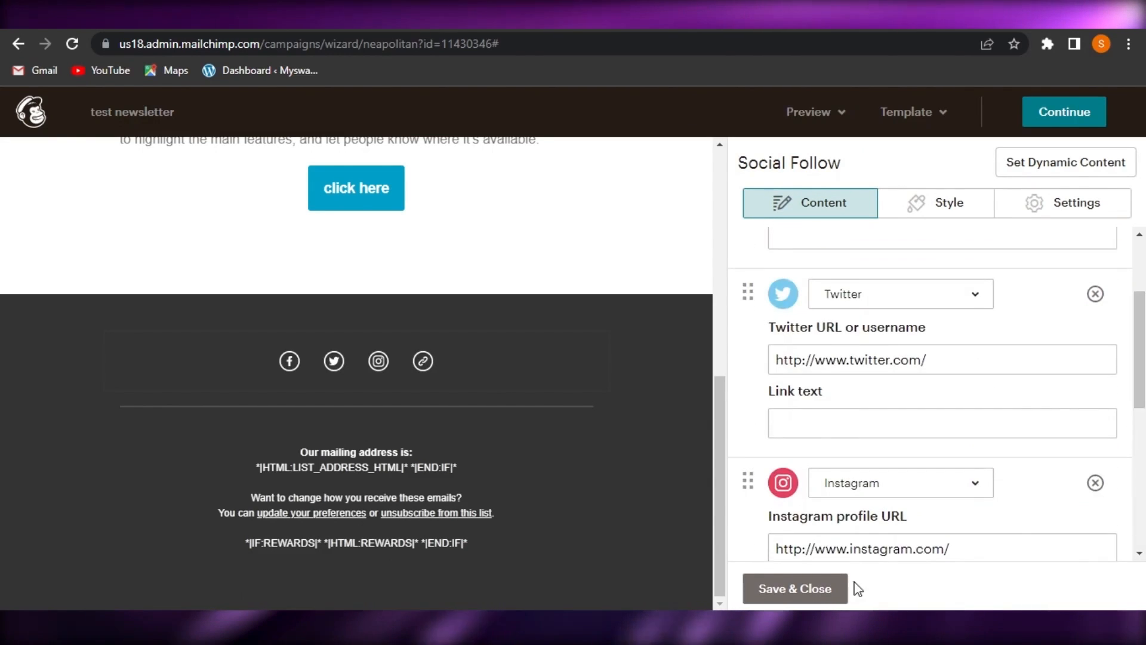
click(835, 588)
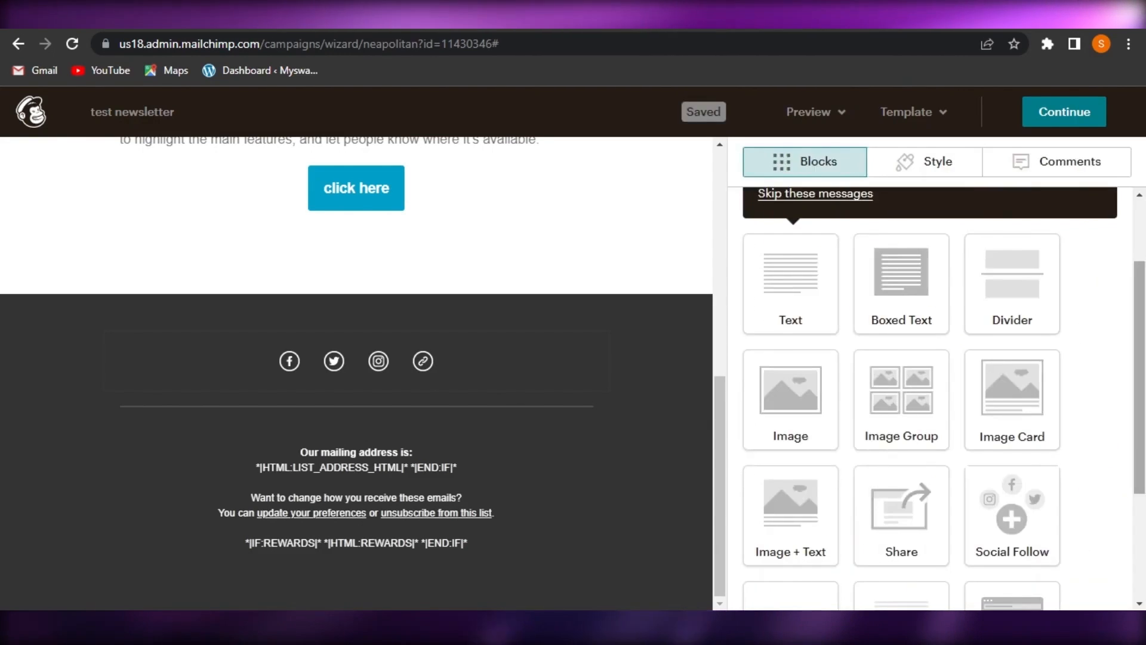
- Insert one divider between the main photo and the heading and another between the body text and the "click here" button
drag(720, 394, 743, 232)
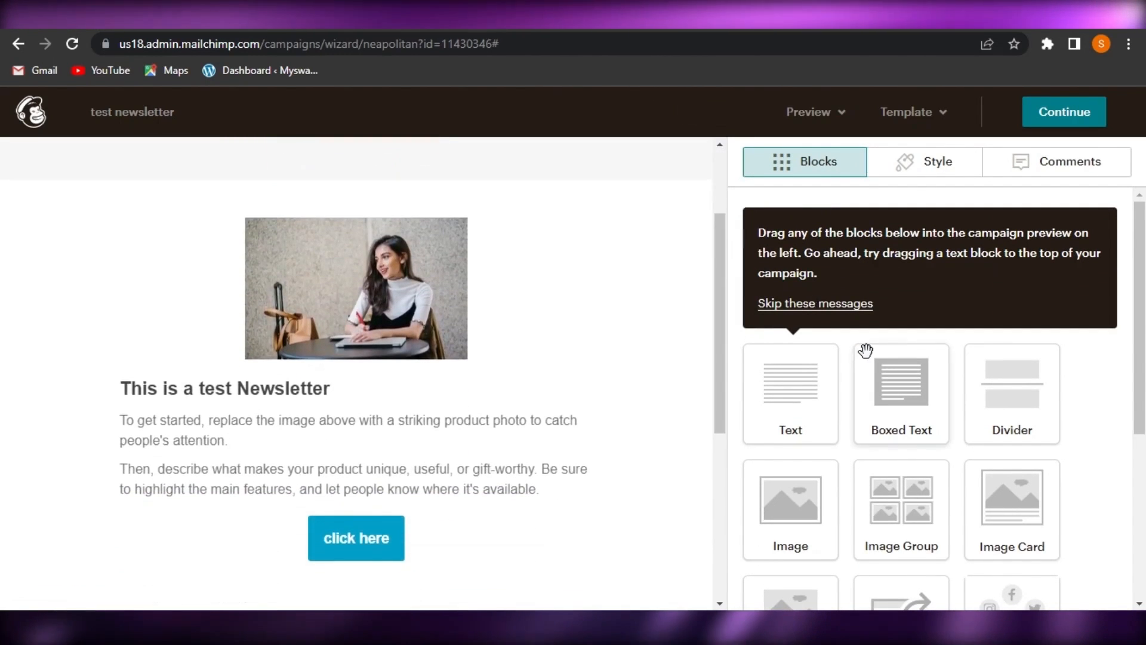
drag(953, 387, 260, 329)
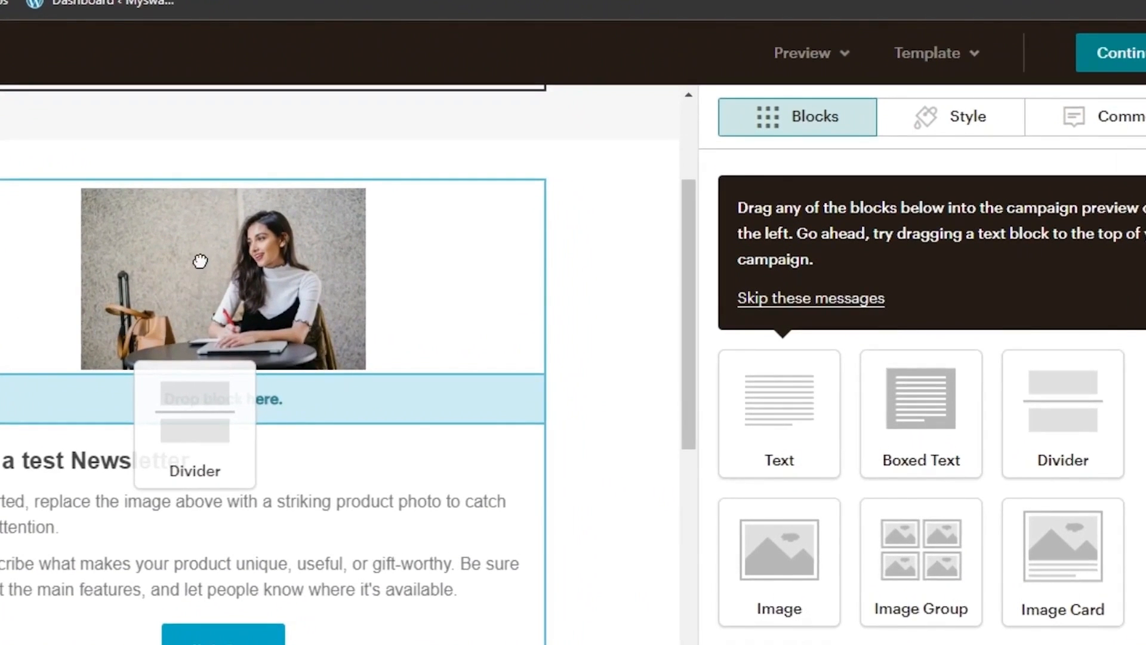
drag(175, 336, 176, 336)
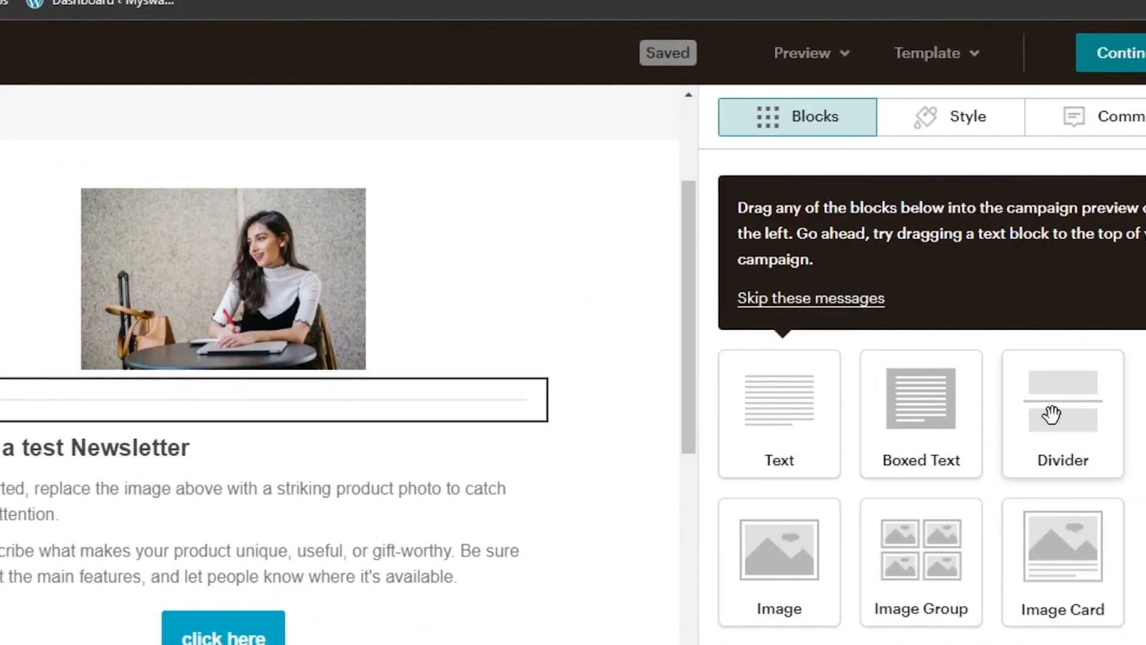
drag(1051, 414, 139, 565)
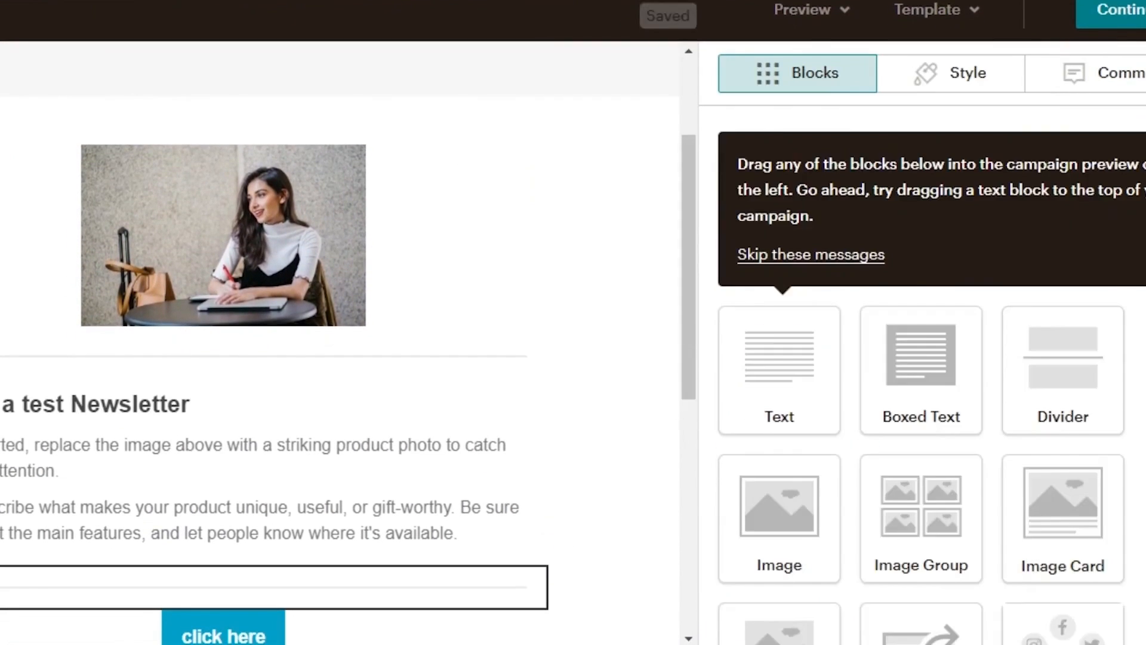
- Add a text block under the Newsletter title in the header, dismiss the editor tip, and slightly widen the settings pane
scroll(917, 299, down, 4)
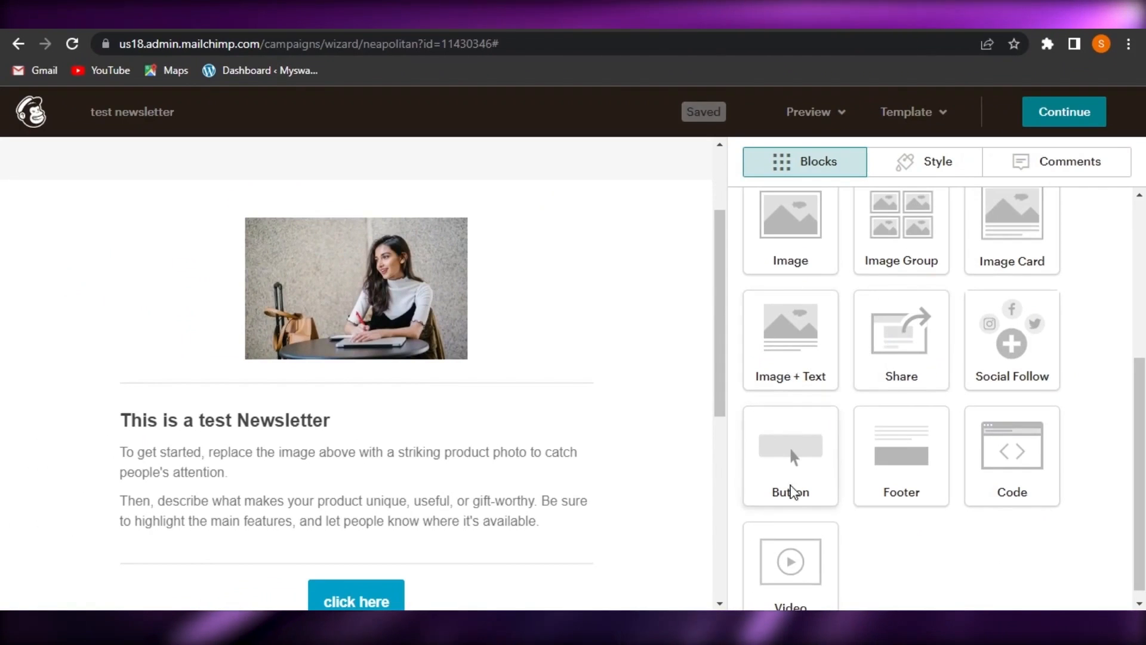
scroll(947, 255, up, 5)
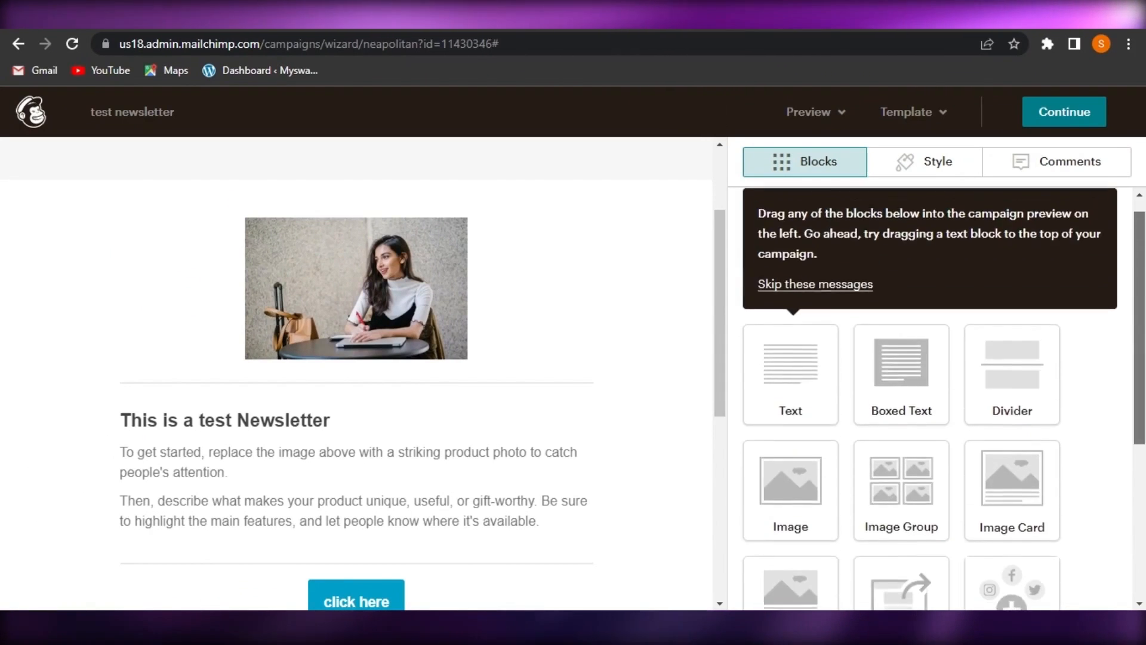
drag(784, 250, 279, 272)
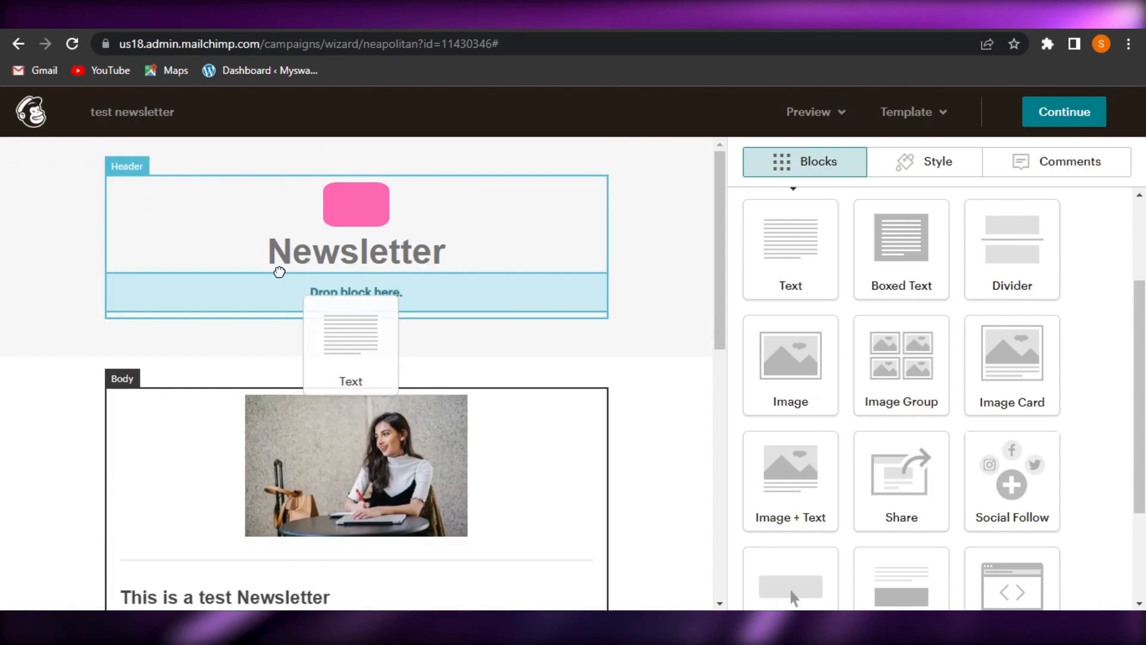
drag(249, 396, 256, 370)
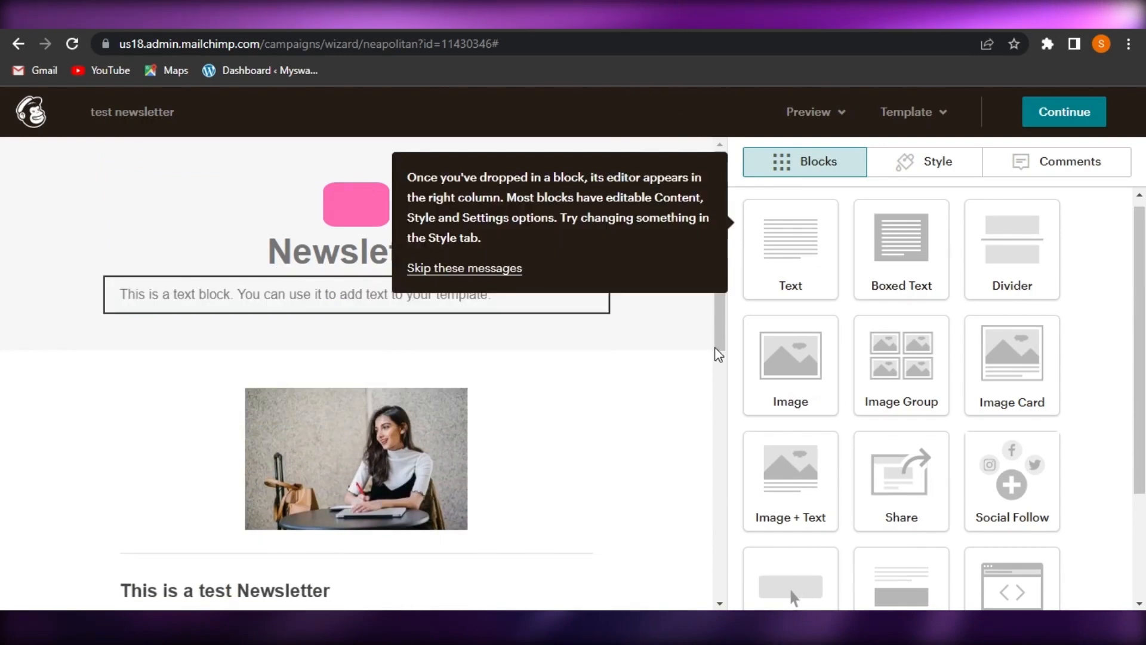
click(683, 286)
mouse_move(720, 225)
mouse_down()
mouse_move(721, 442)
mouse_move(723, 217)
mouse_move(733, 400)
mouse_move(749, 210)
mouse_move(721, 231)
mouse_up()
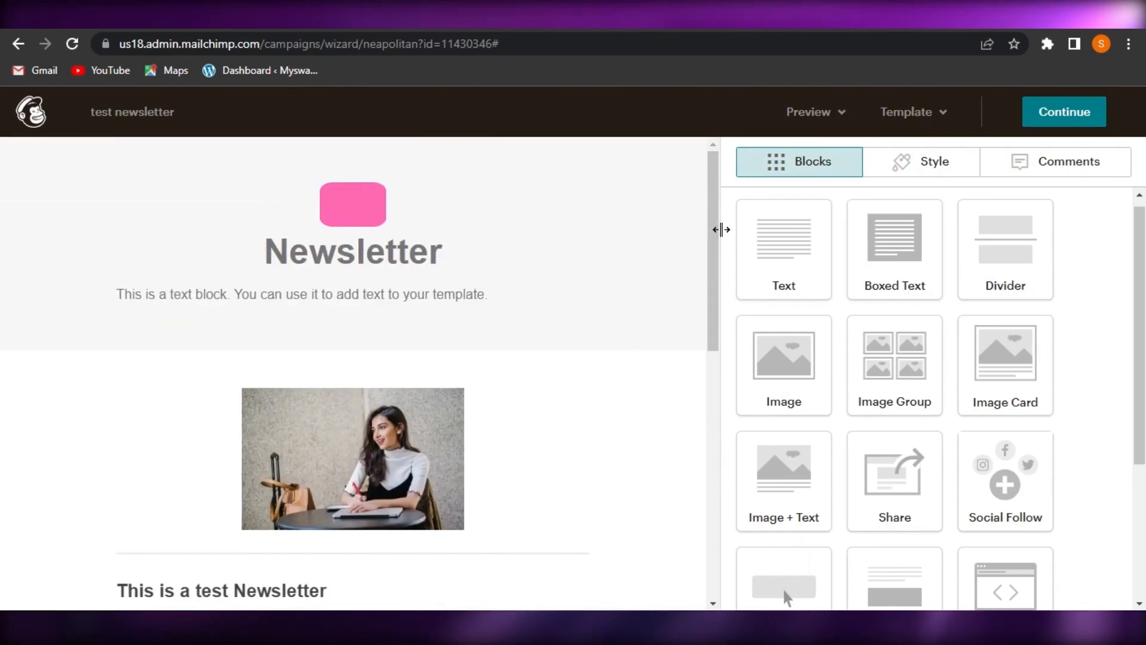
- Set the email body's background color to light pink #ffe6e6 and return to the list of style sections
click(876, 170)
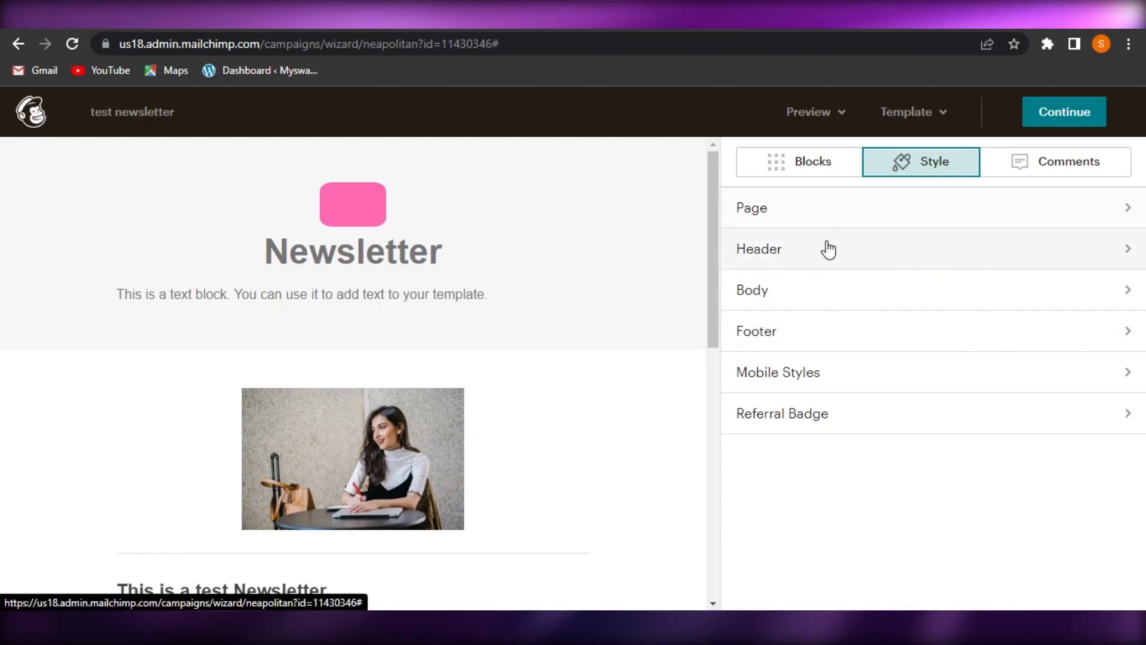
click(810, 297)
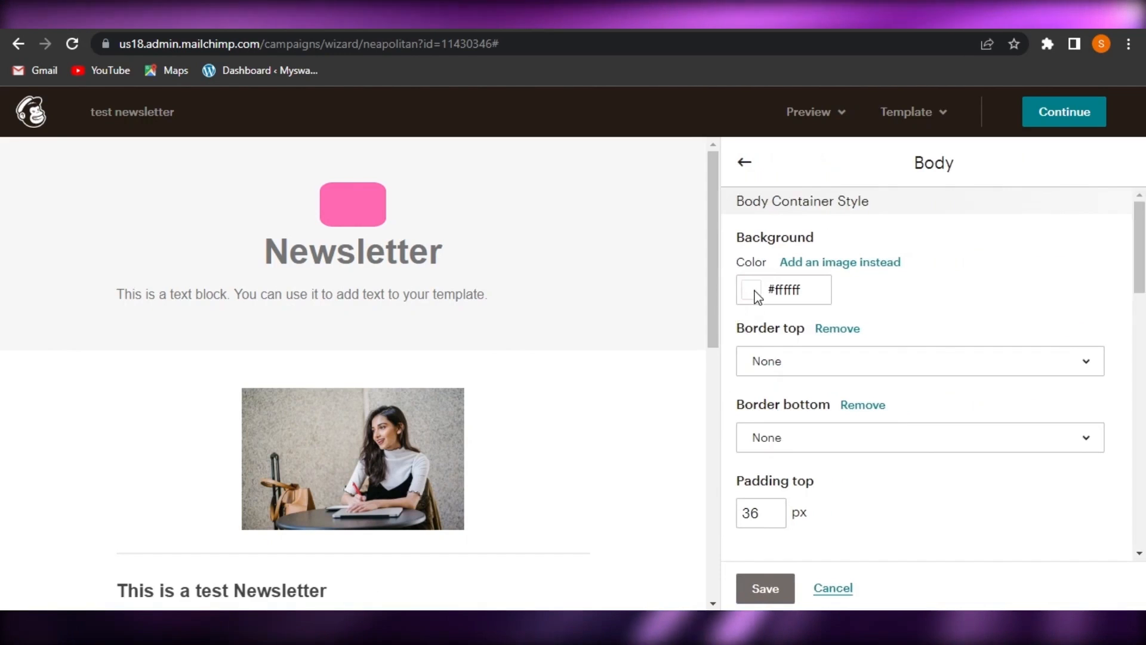
click(753, 292)
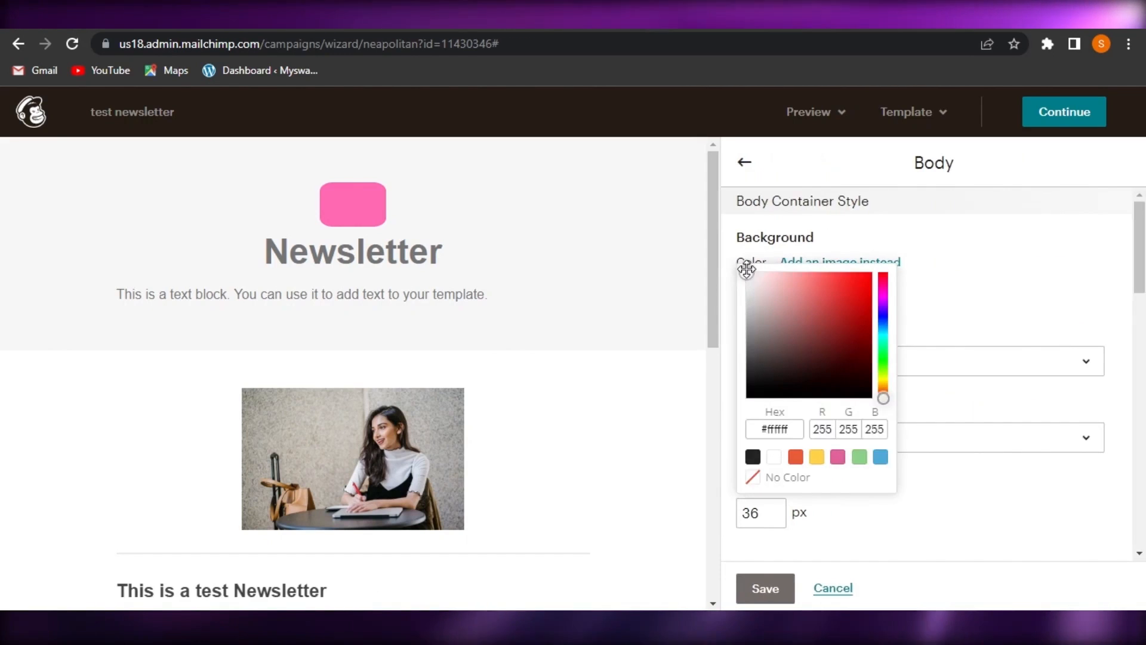
drag(797, 321, 767, 263)
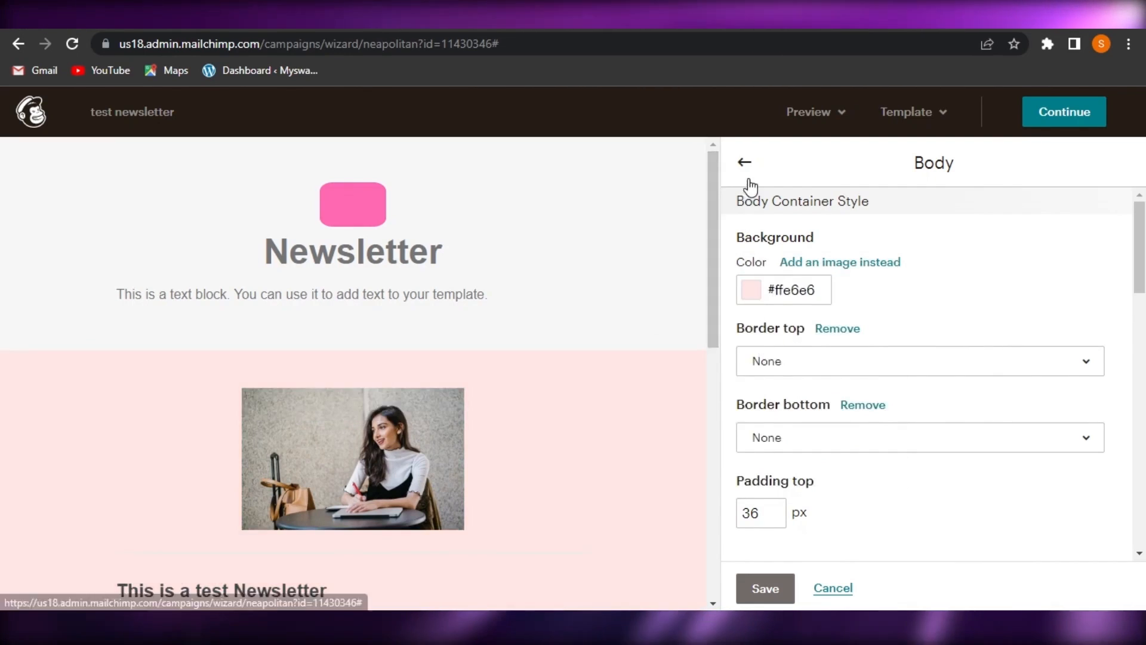
click(749, 179)
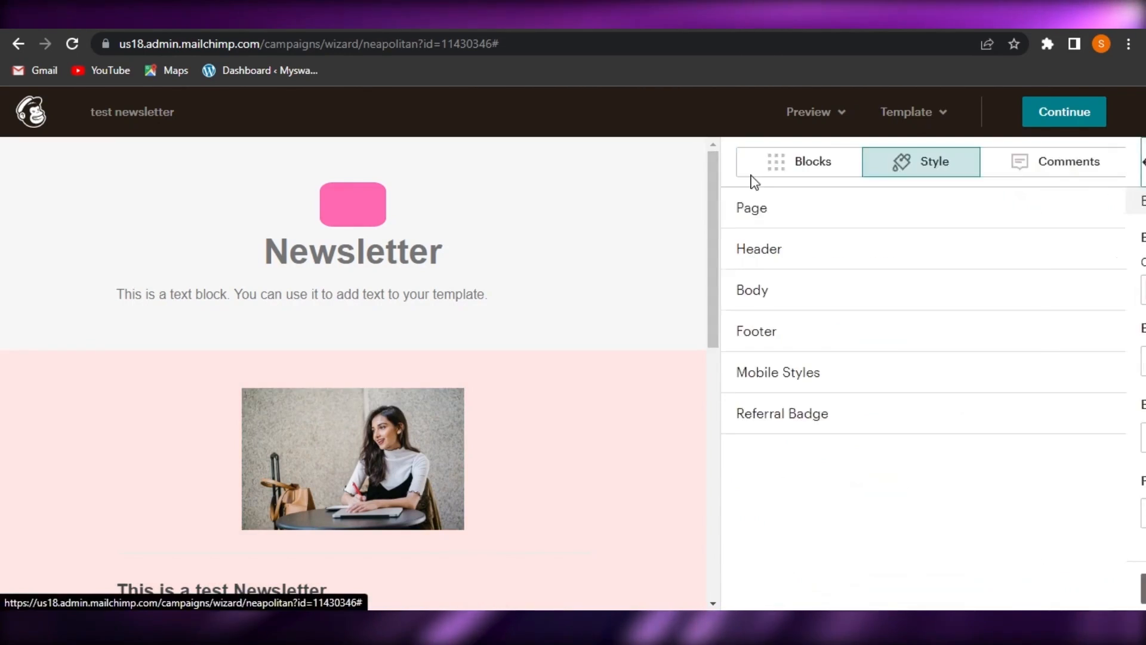
- Change the "click here" button's background color to bright magenta and close its settings
drag(711, 256, 711, 489)
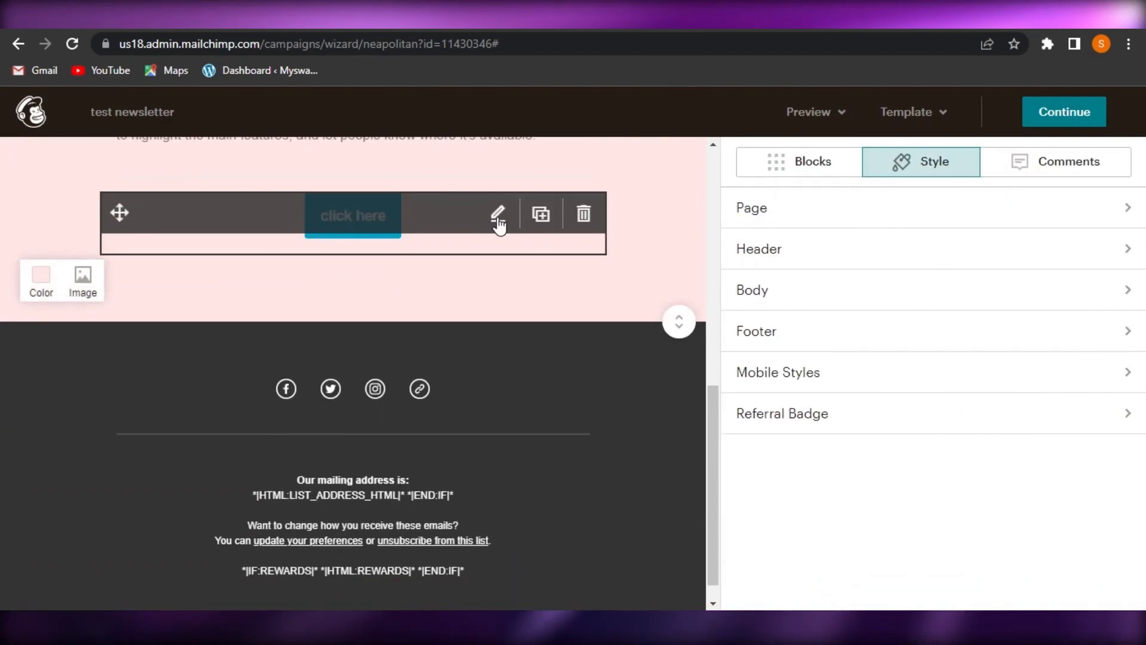
click(498, 225)
click(924, 206)
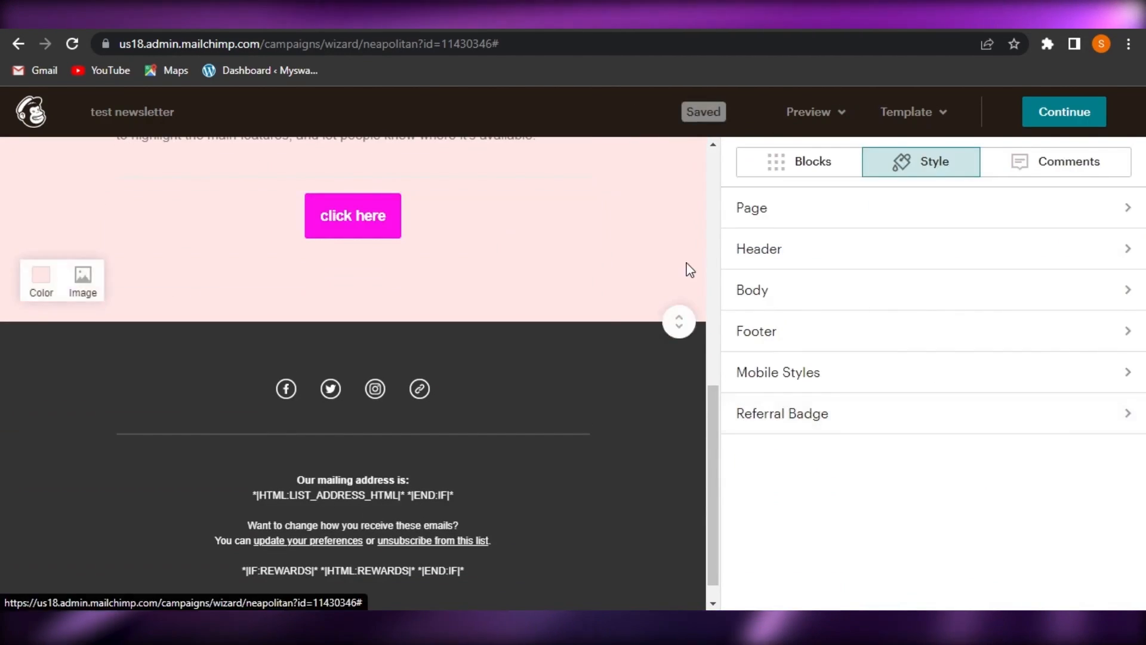
- Check the finished email design and continue to the campaign overview, exiting the editor despite the remaining placeholder text
drag(708, 430, 755, 210)
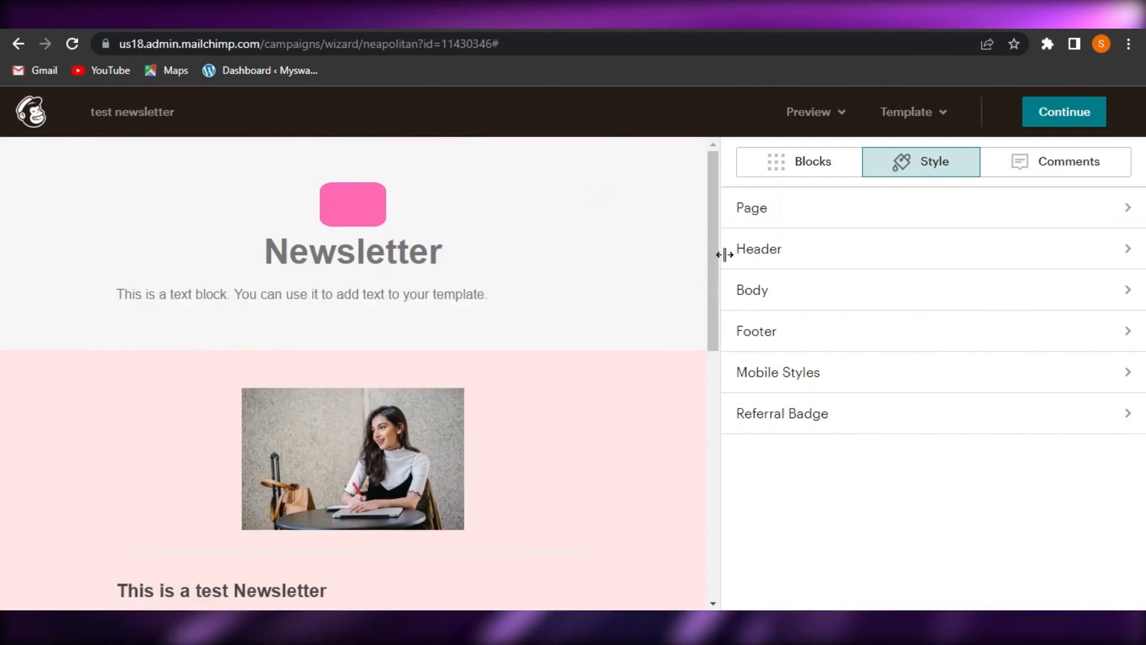
drag(714, 263, 714, 368)
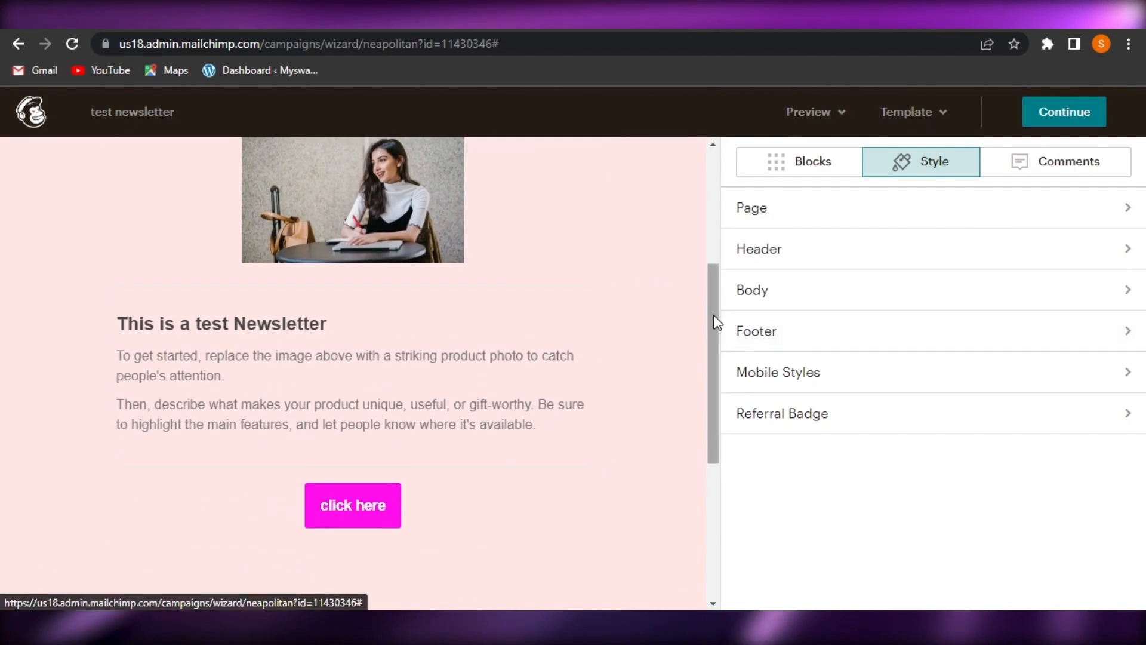
drag(716, 323, 737, 208)
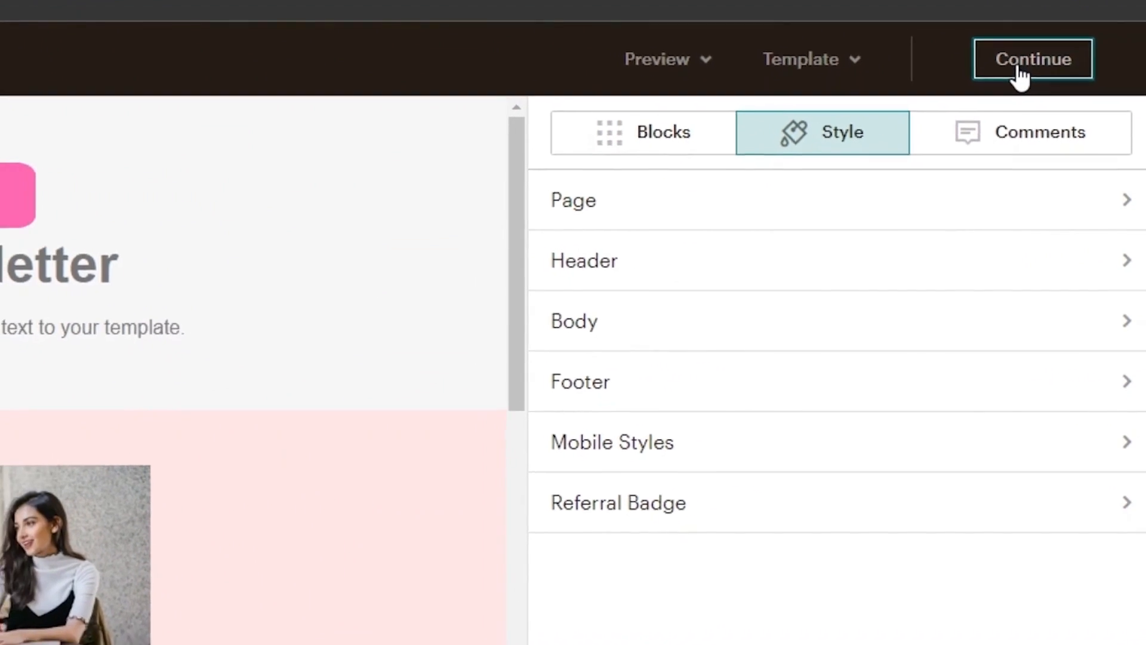
click(1013, 67)
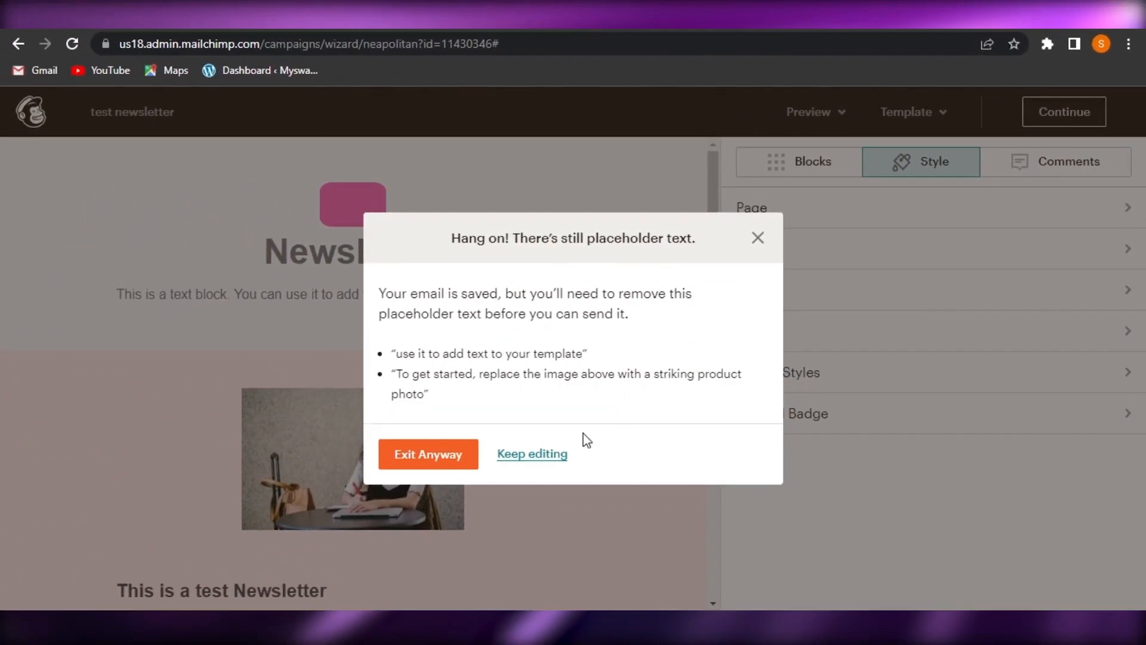
click(480, 480)
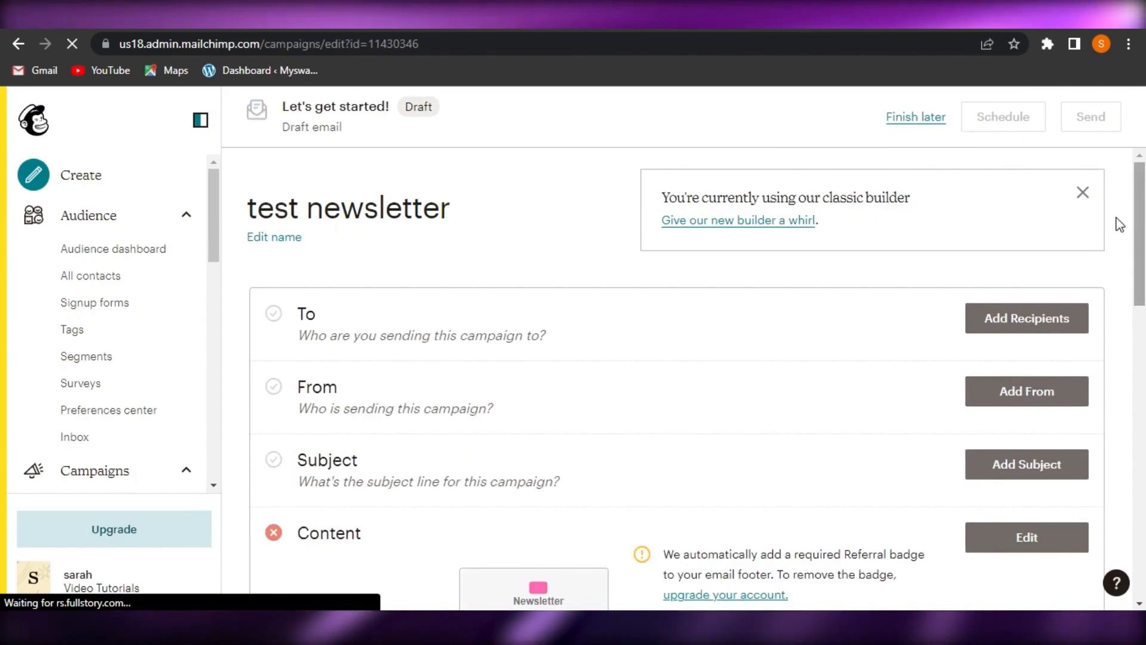
- Examine the campaign overview's recipients, sender, subject and content sections, the social post options, and the navigation sidebar
scroll(1120, 225, down, 10)
scroll(1120, 225, up, 10)
scroll(1120, 225, down, 12)
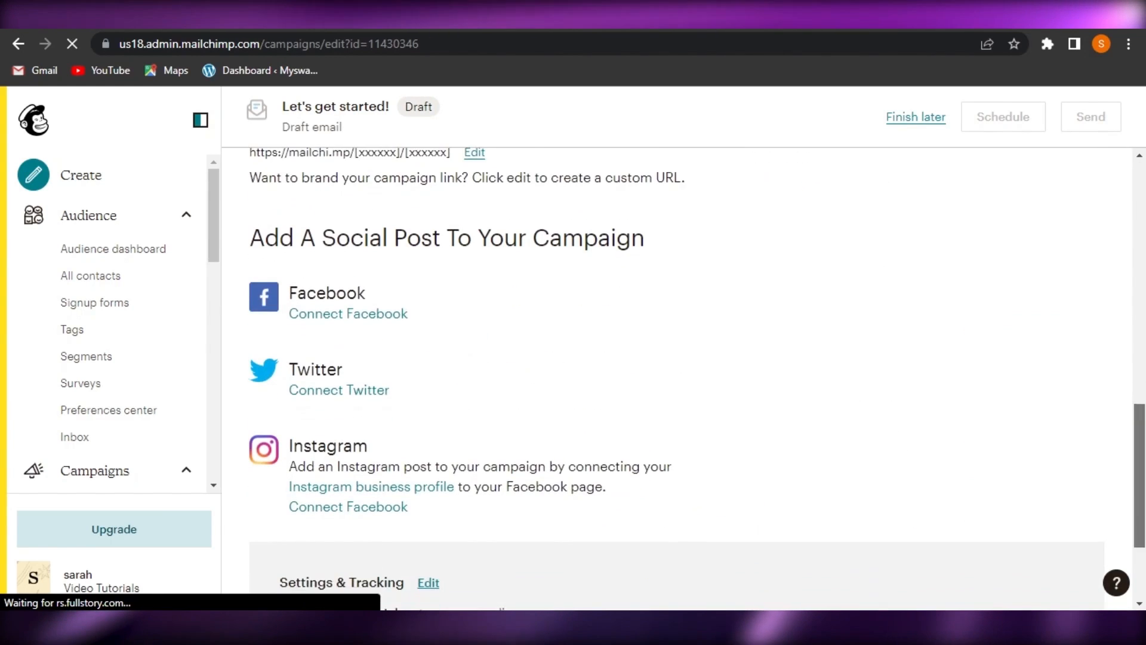
scroll(677, 377, down, 2)
scroll(677, 378, up, 15)
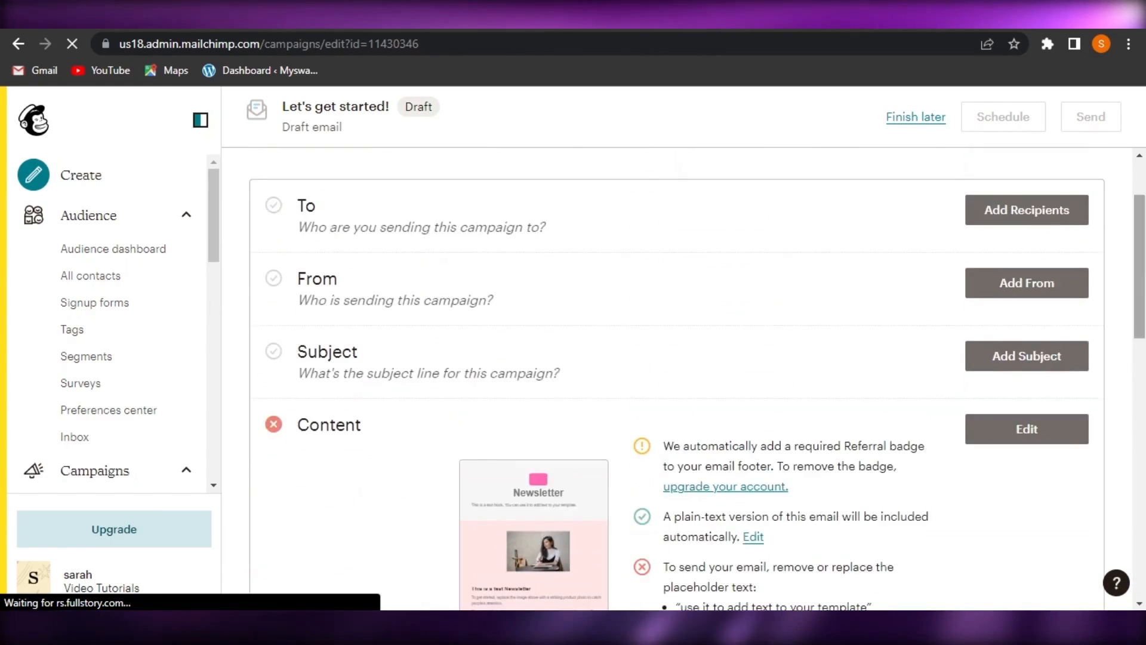
scroll(1143, 164, up, 2)
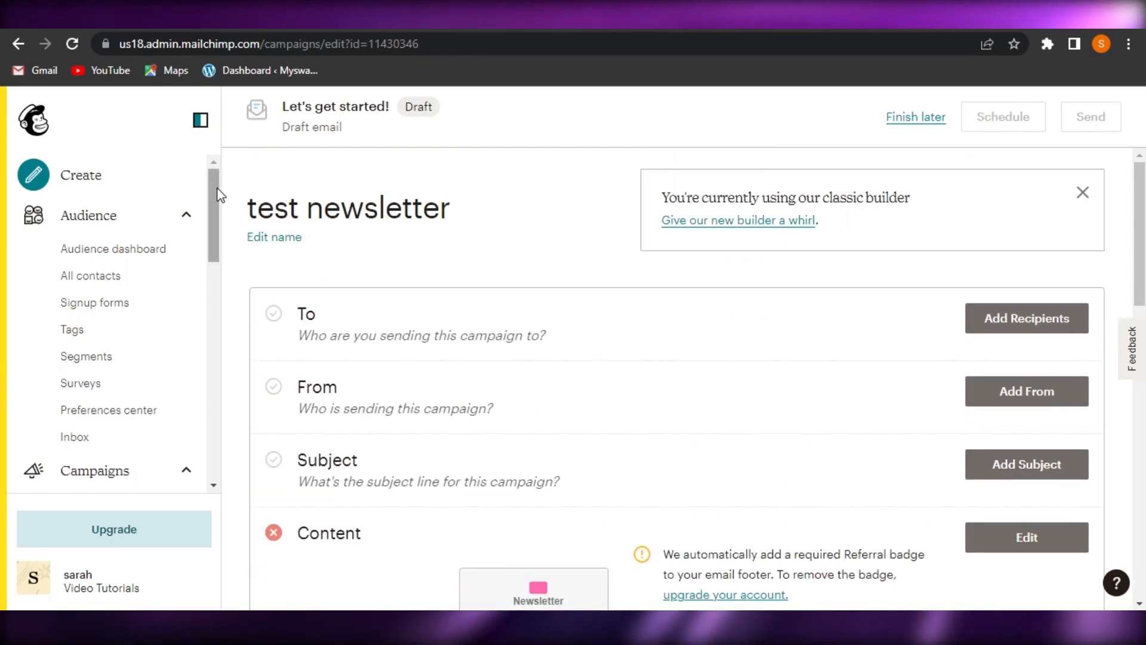
scroll(213, 205, down, 5)
scroll(216, 238, up, 5)
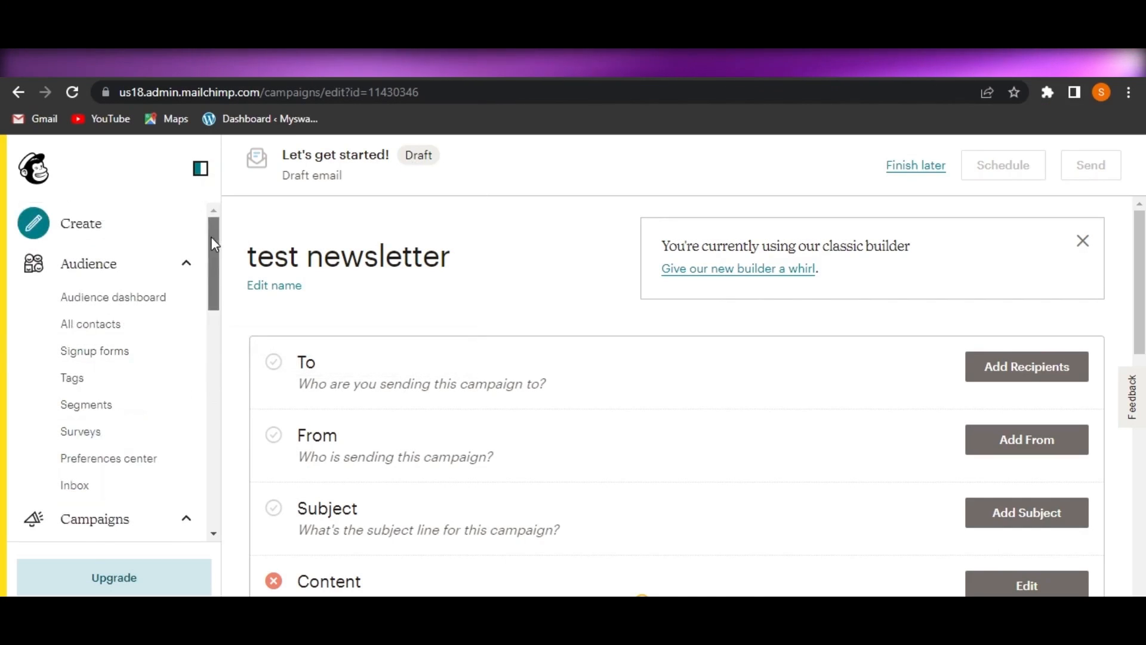
drag(215, 239, 240, 189)
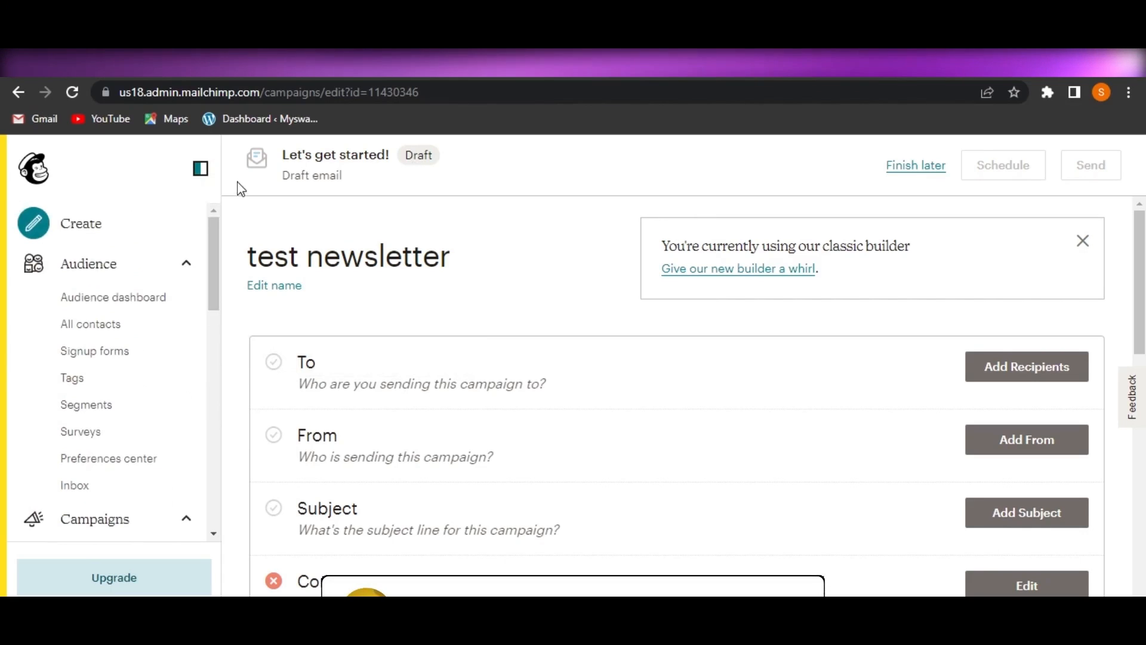